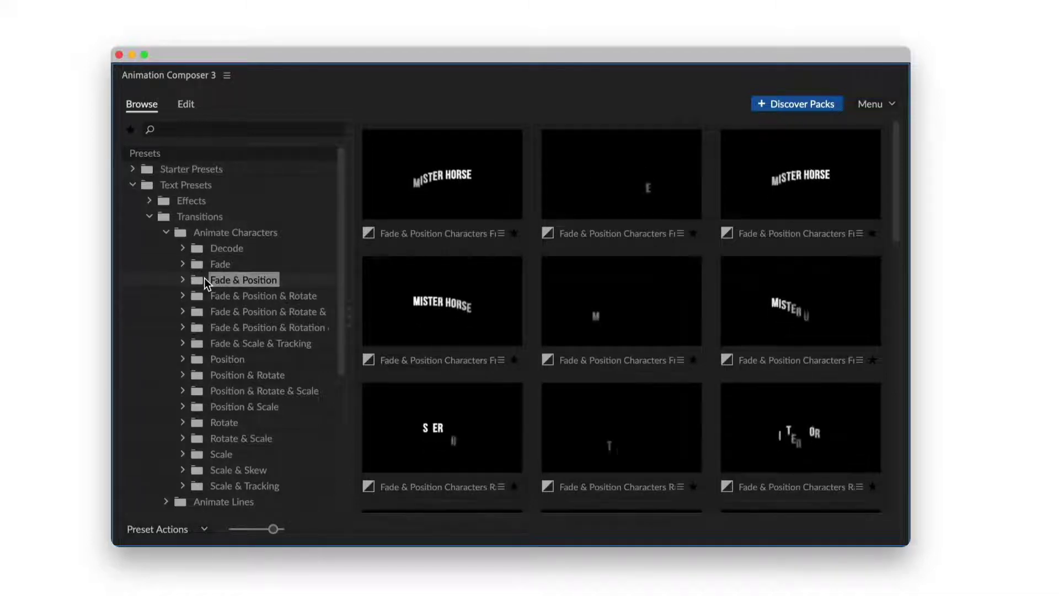
Step: Preview the Animate Characters presets, from Fade & Position & Rotate through Position & Rotate & Scale
click(210, 296)
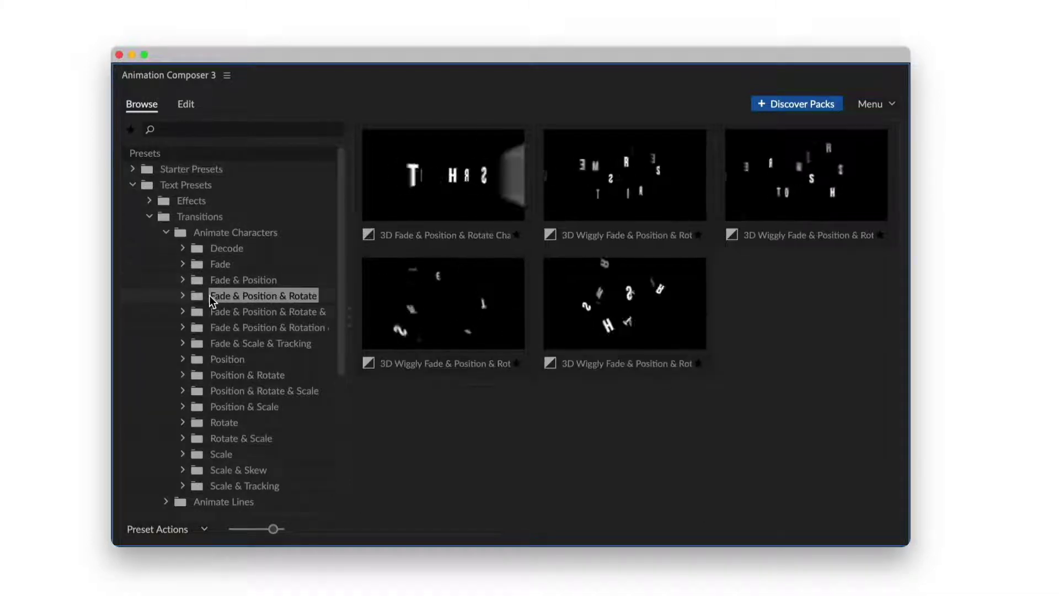
click(216, 328)
click(217, 342)
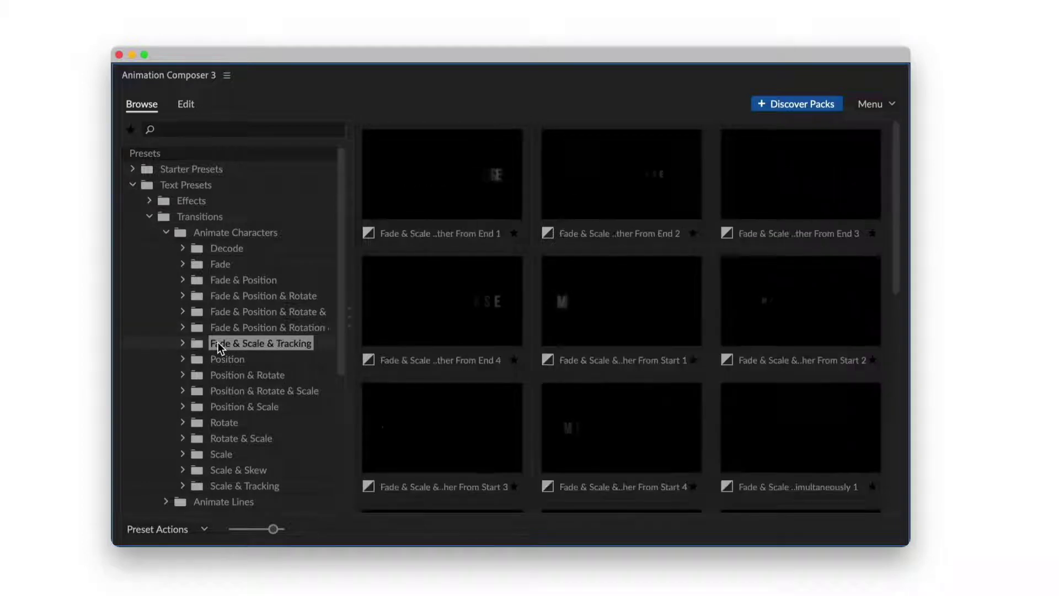
click(218, 359)
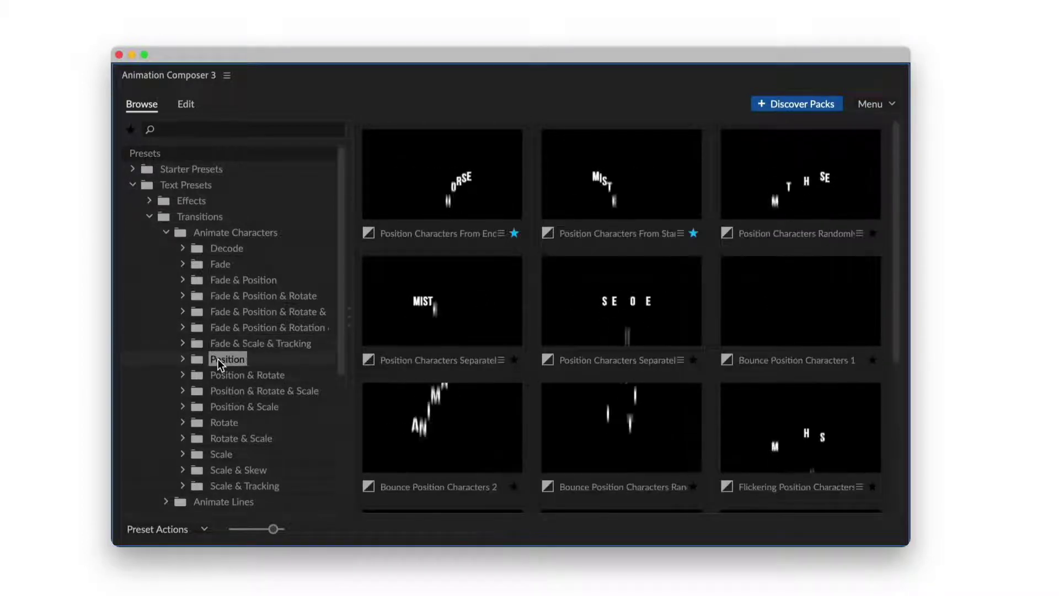
click(224, 375)
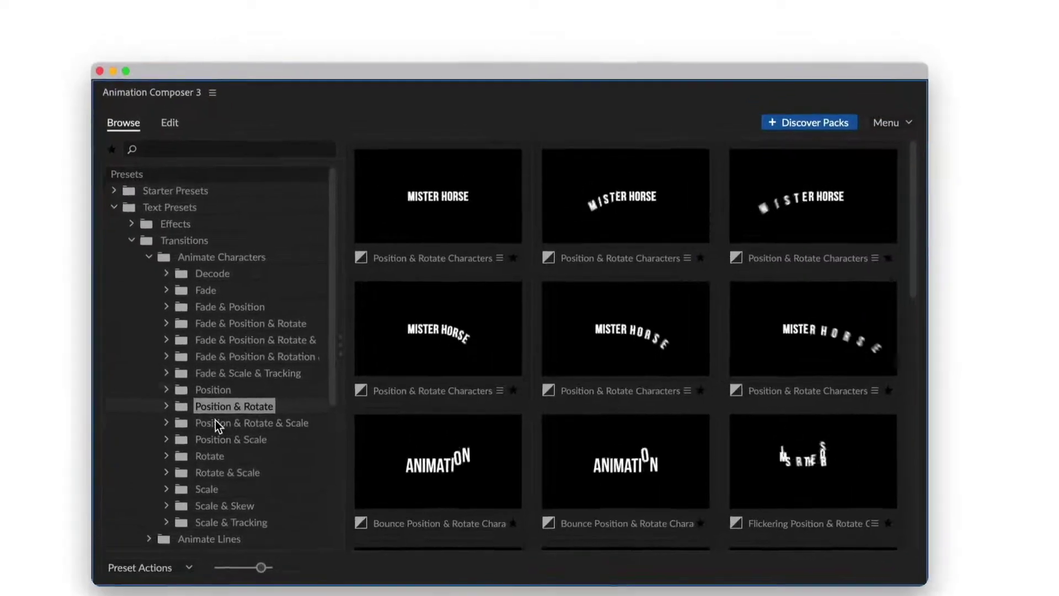
click(228, 392)
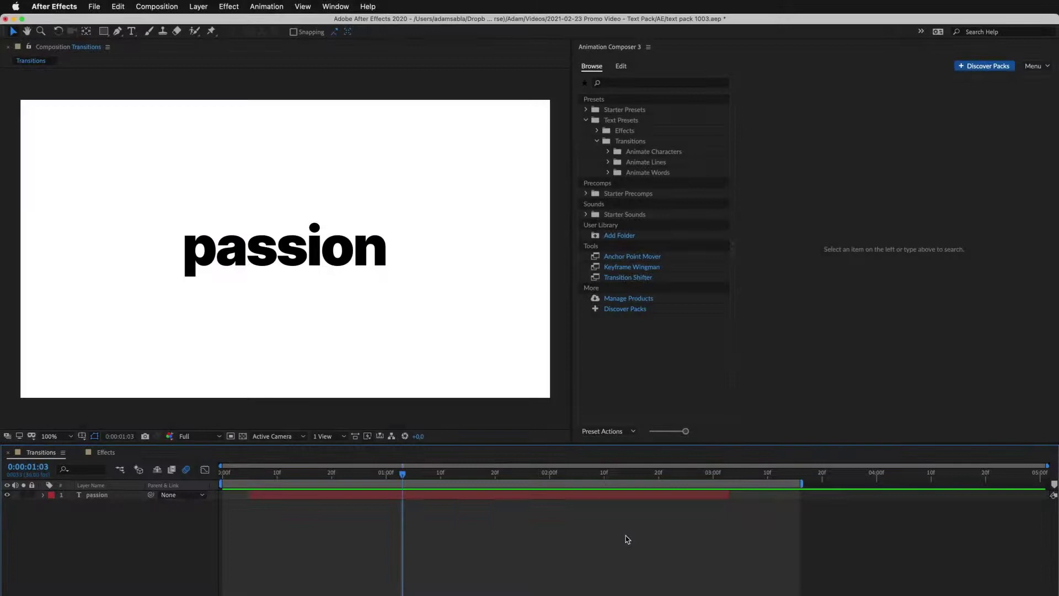
Step: Select the passion layer and preview the Decode, Fade & Position, and Fade & Position & Rotate presets
click(583, 496)
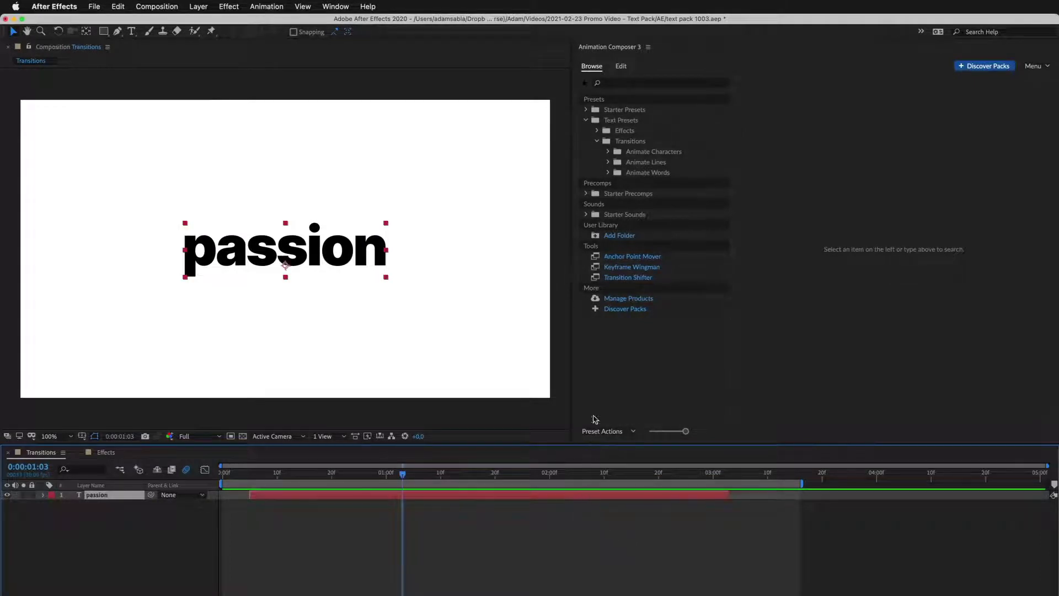
click(608, 151)
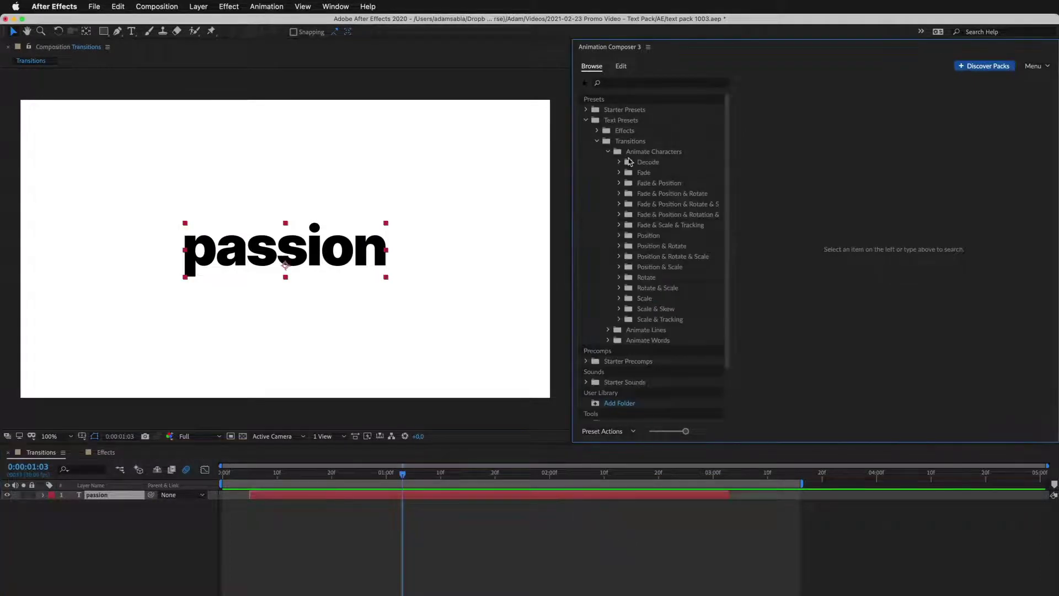
click(630, 161)
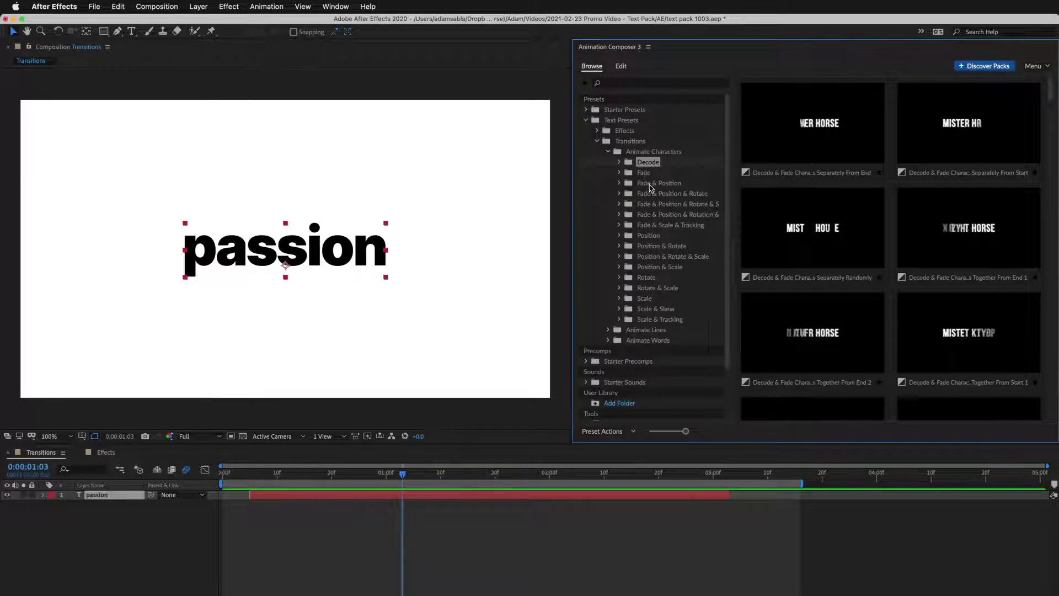
click(649, 186)
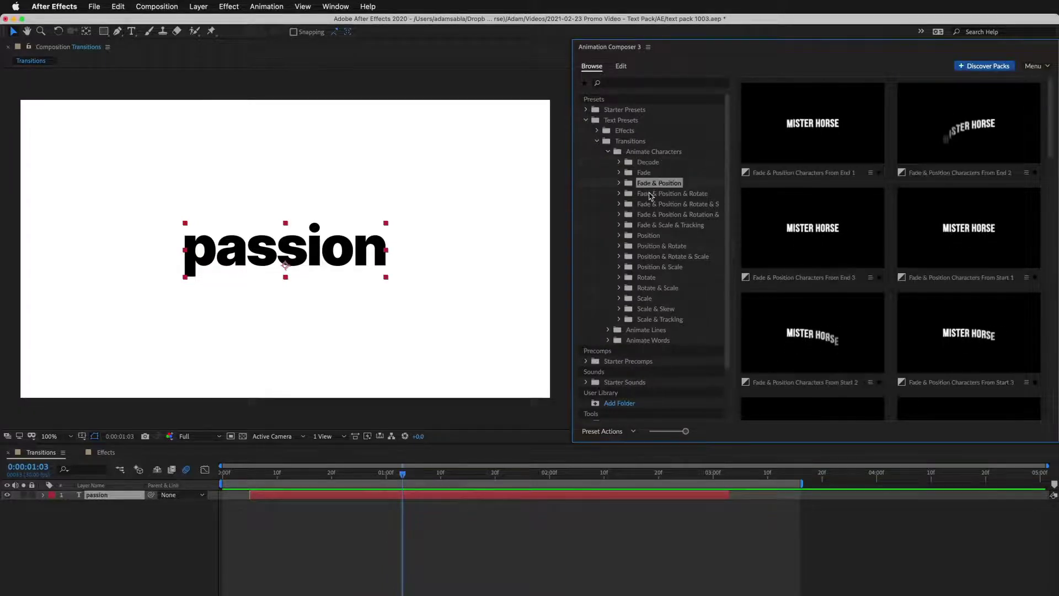
click(651, 194)
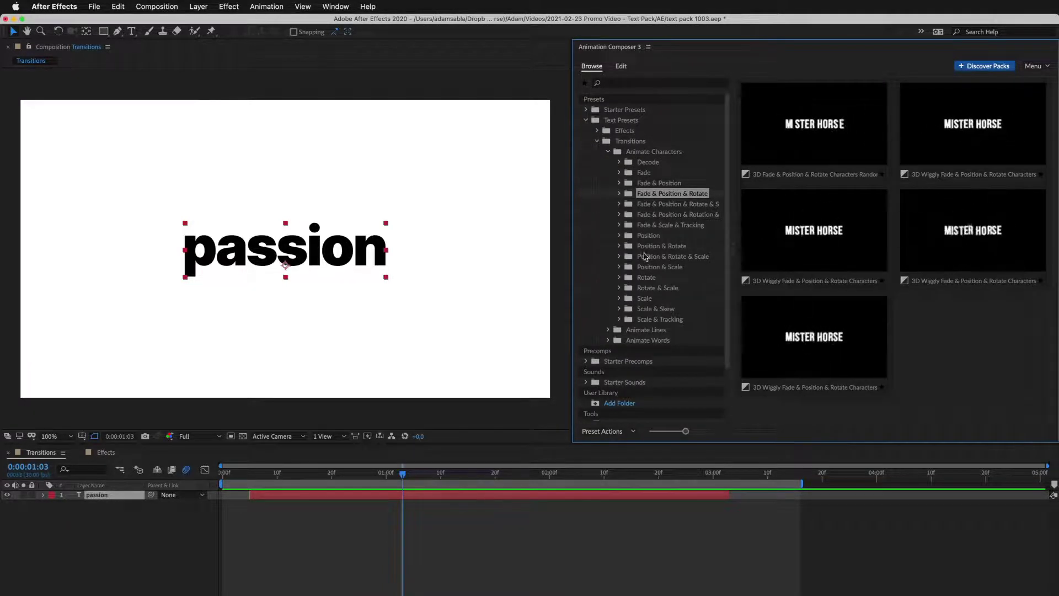
Step: Compare the Position & Rotate & Scale presets: Basic, Bounce, Flickering, Overshoot and Wiggly, settling on Overshoot
click(624, 257)
click(651, 267)
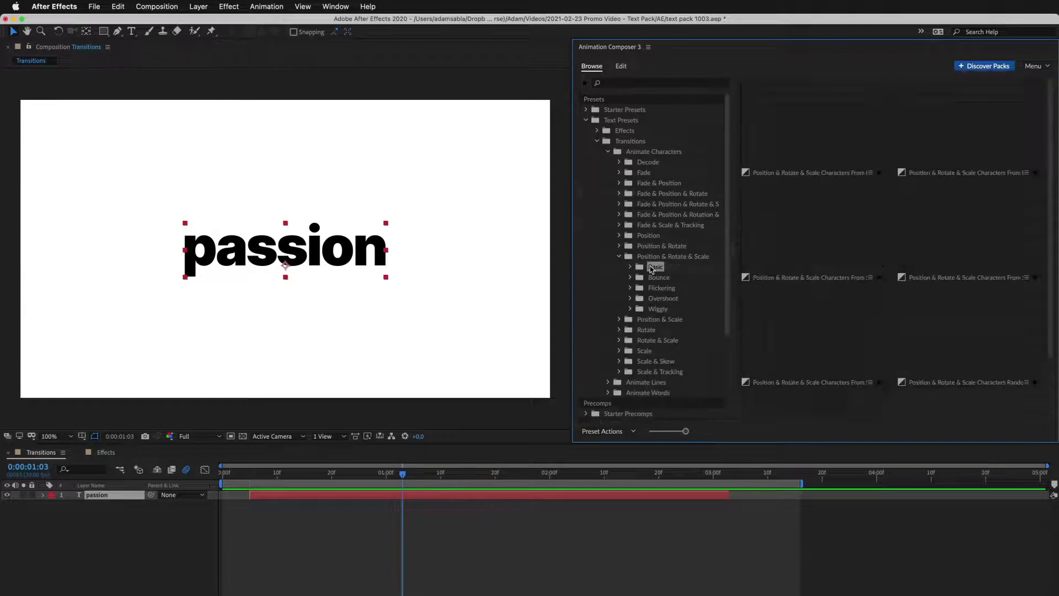
click(654, 278)
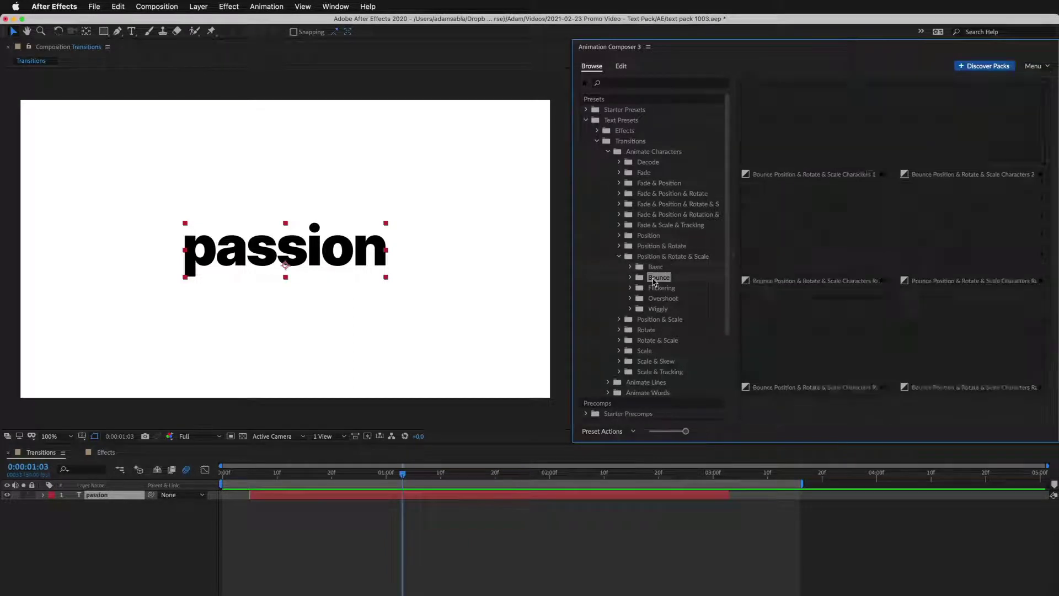
click(654, 287)
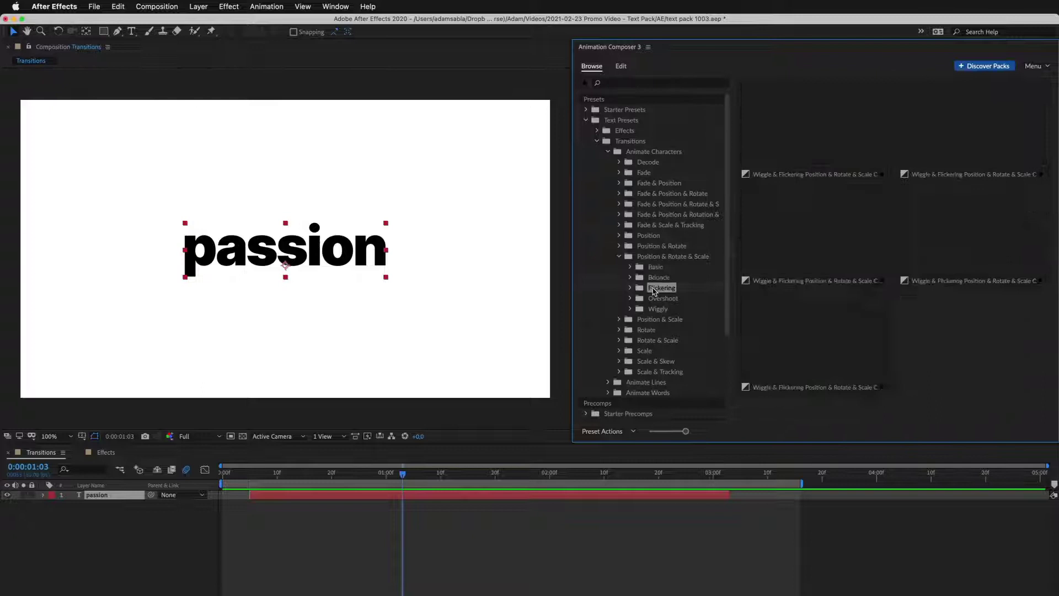
click(653, 299)
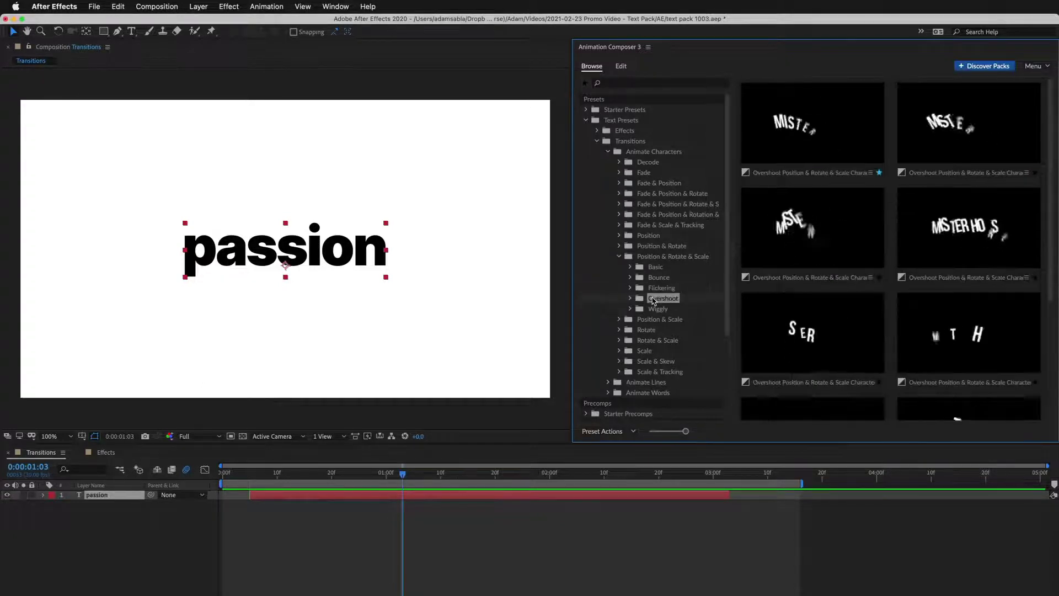
click(653, 310)
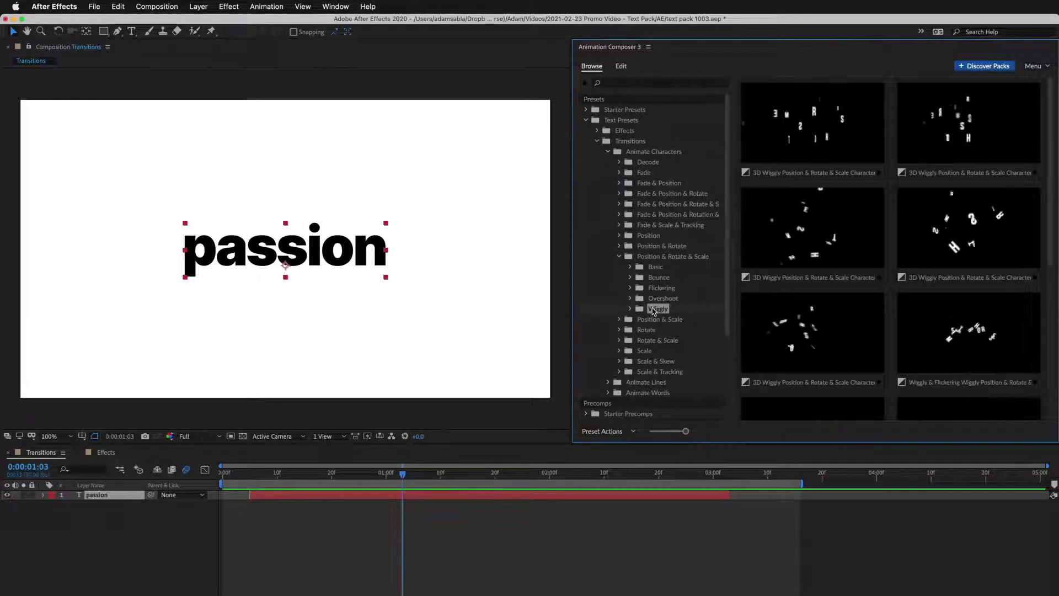
click(642, 299)
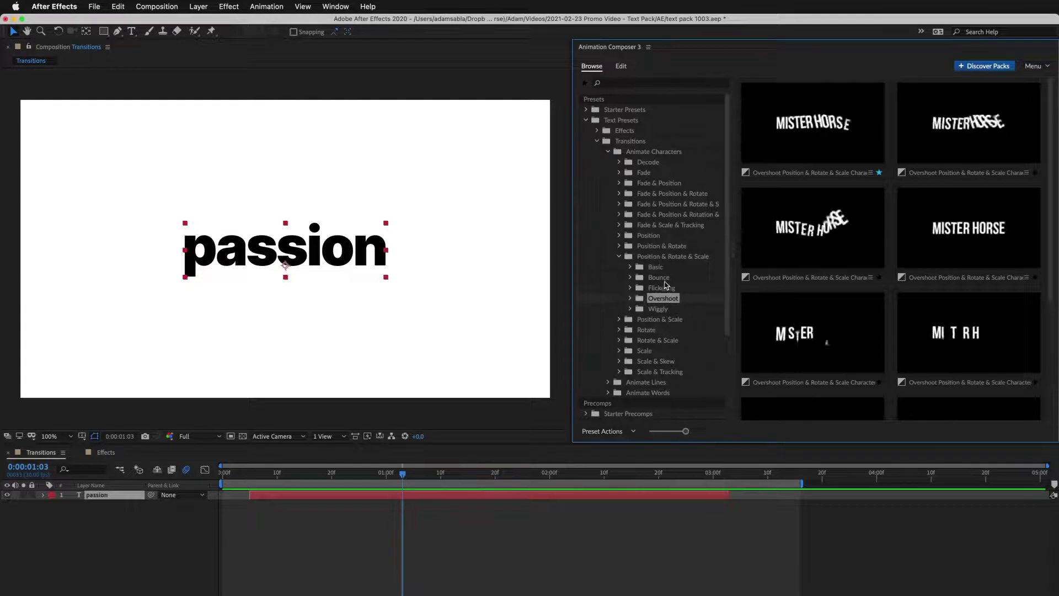
Step: Apply Overshoot Position & Rotate & Scale Characters 1 as passion's In transition and preview it at 1:21
mouse_move(800, 138)
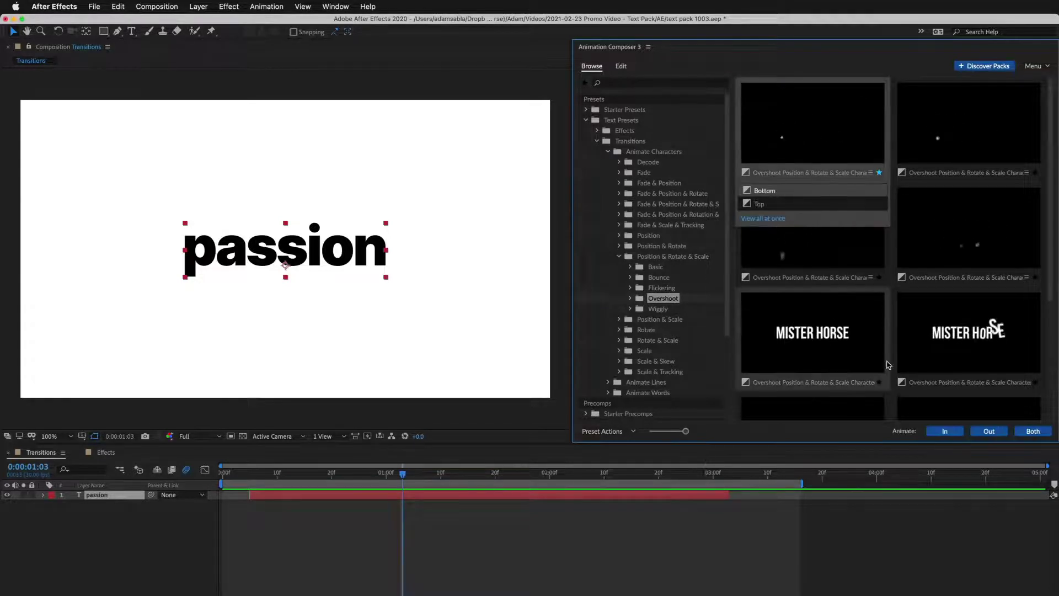
click(953, 432)
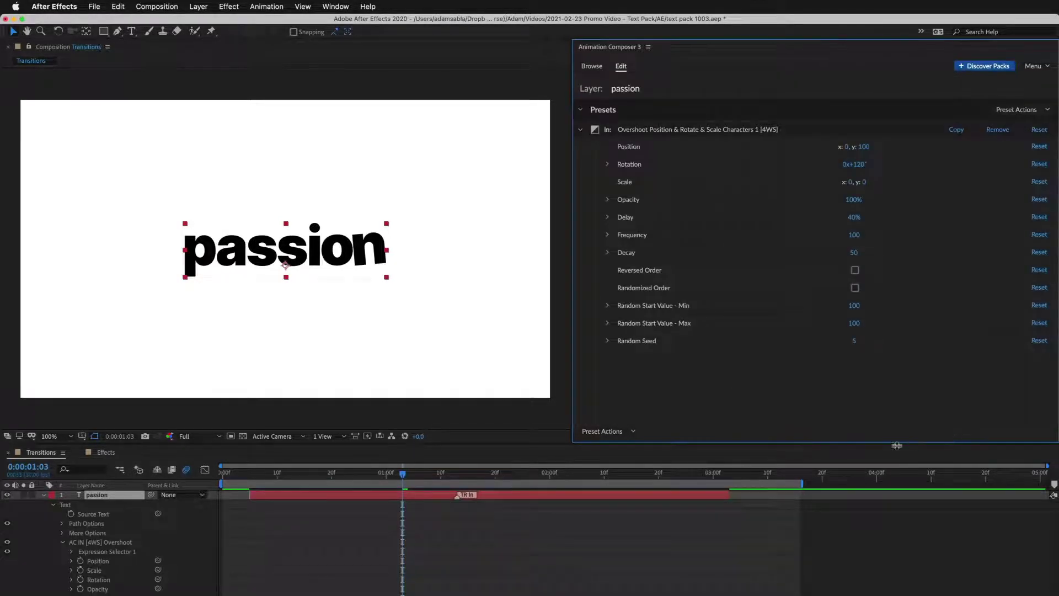
click(499, 474)
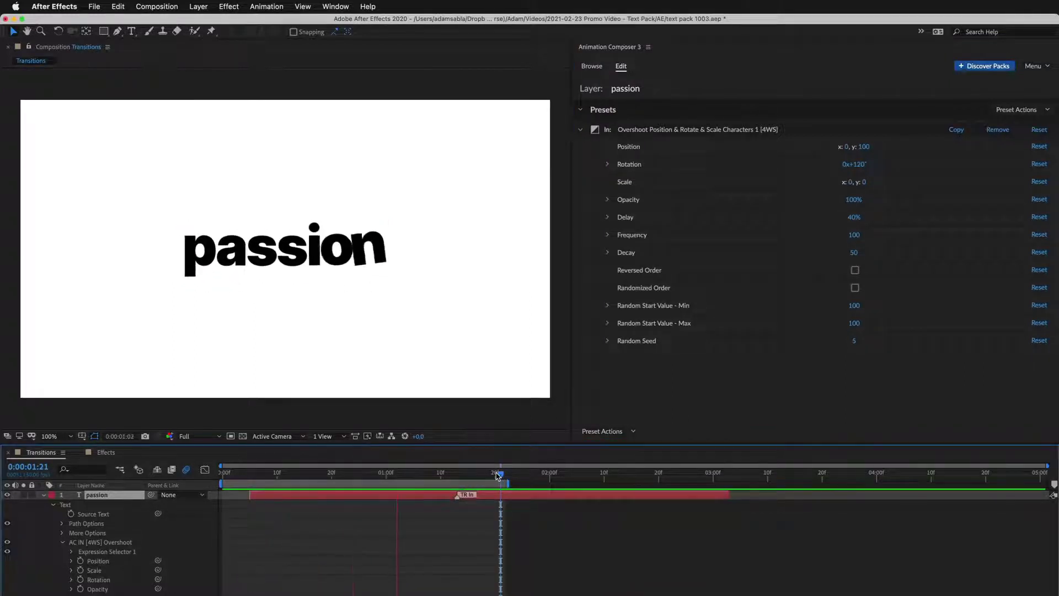
key(space)
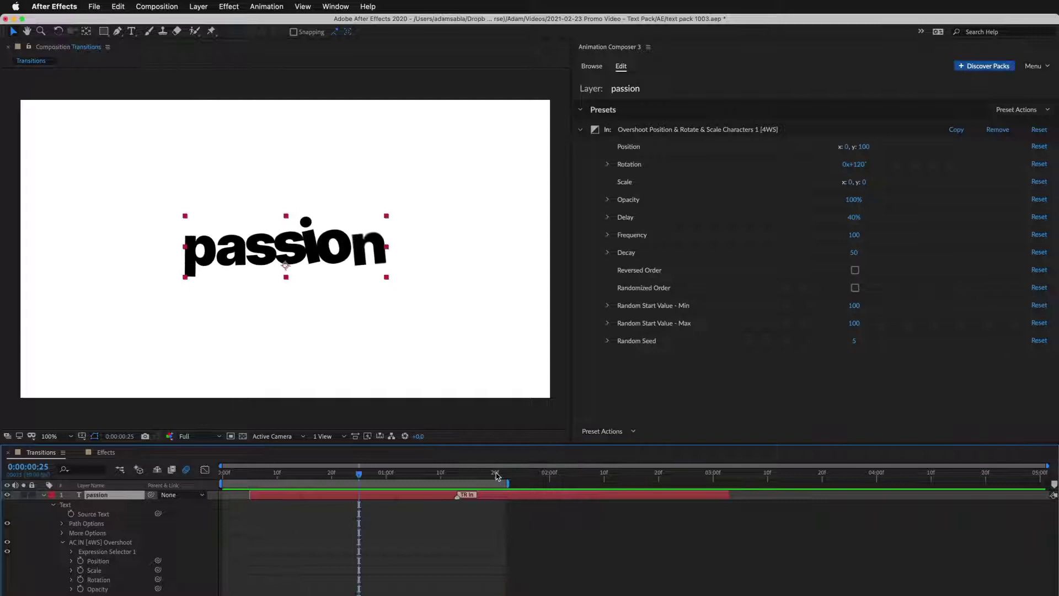
Step: Apply Position Characters From End as passion's Out transition and preview it around 1:21
click(592, 66)
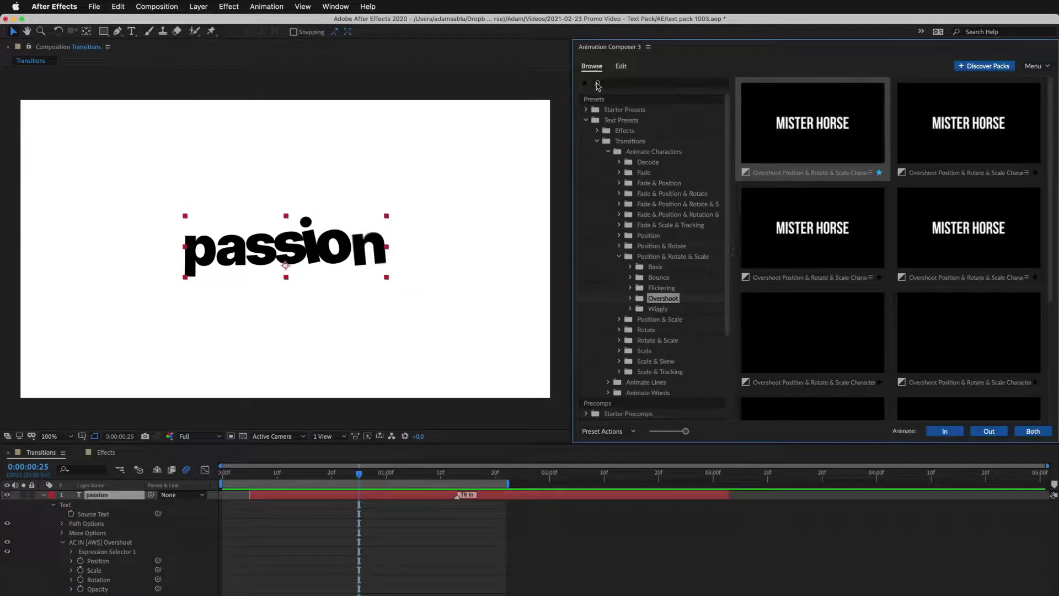
click(629, 236)
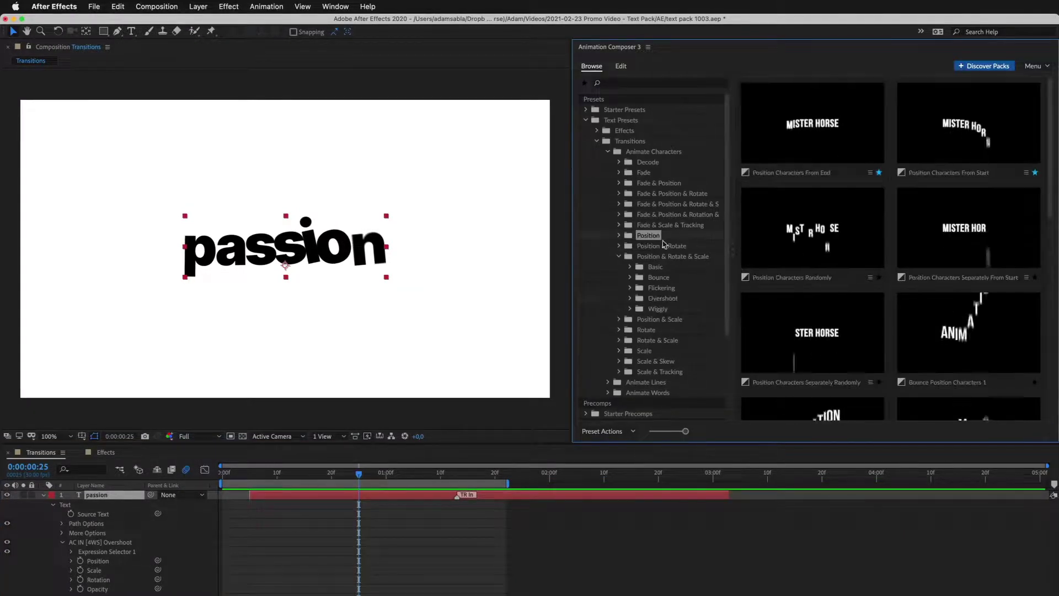
click(793, 146)
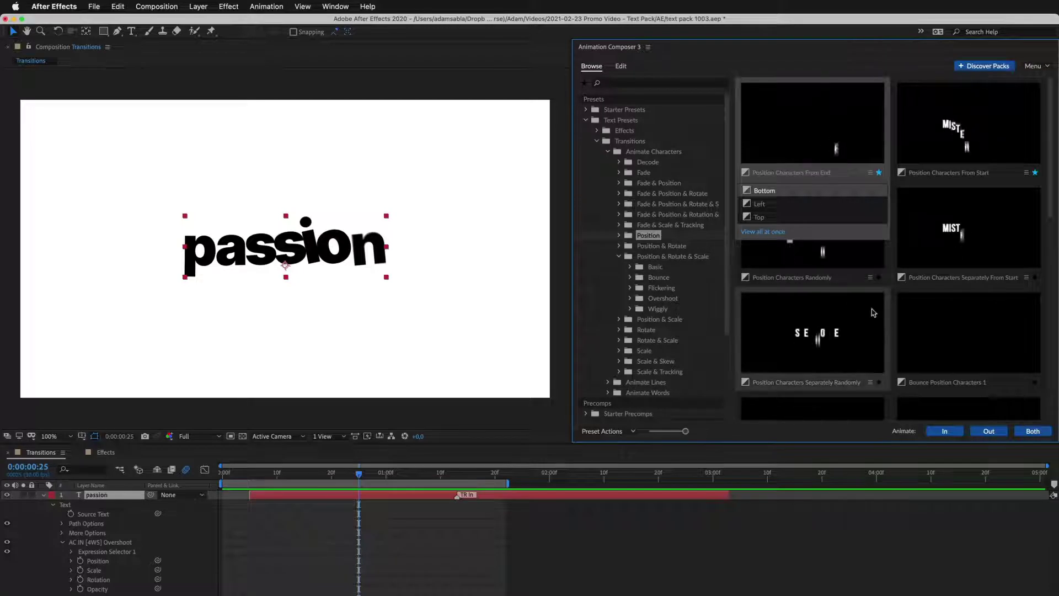
click(990, 431)
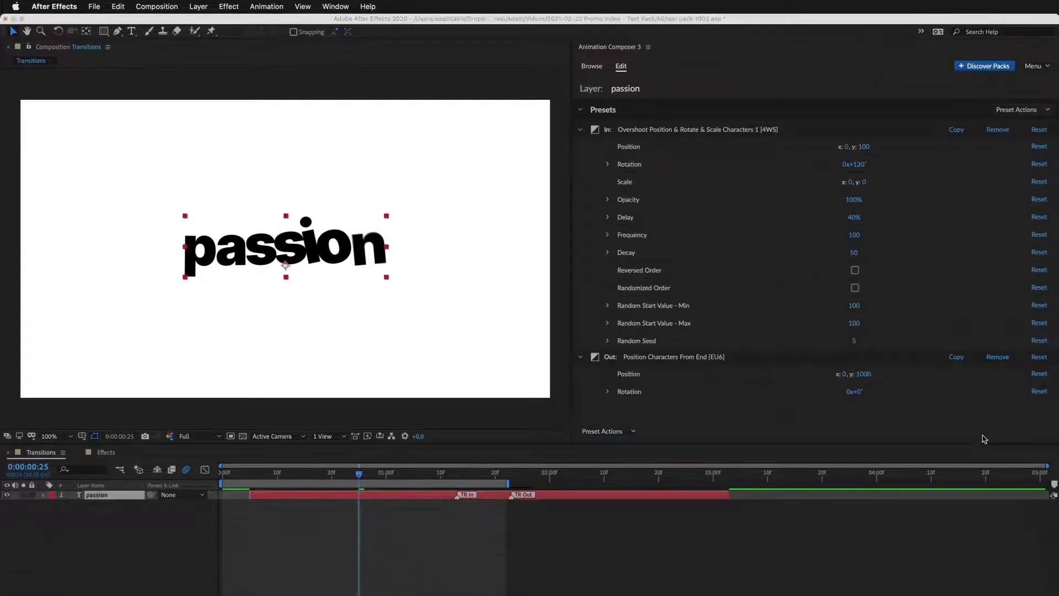
drag(473, 483, 739, 481)
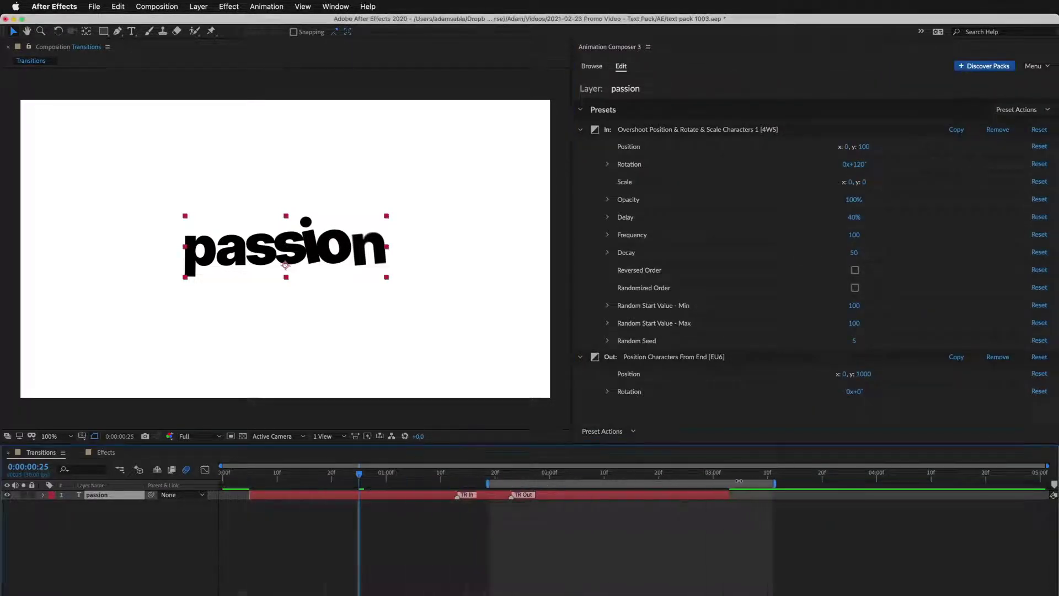
click(501, 473)
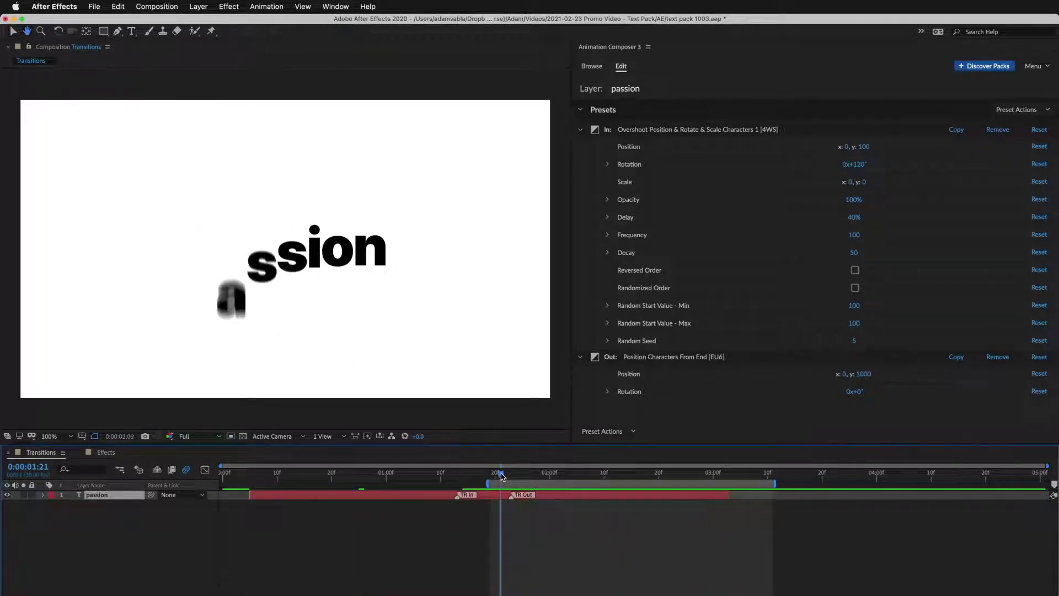
key(space)
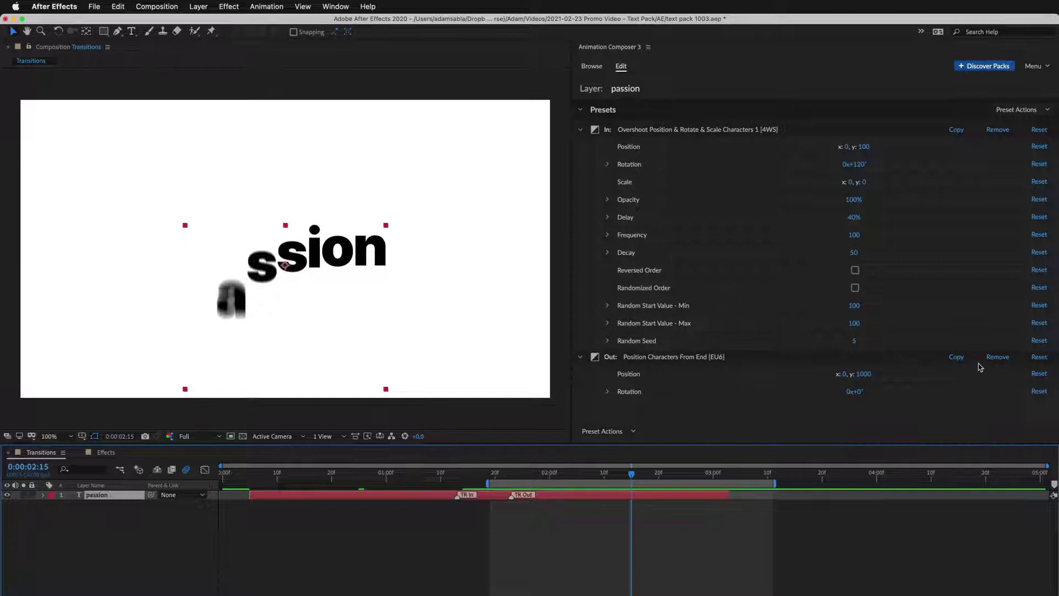
Step: Replace the Out transition with Position Characters From Start and play the preview
click(996, 357)
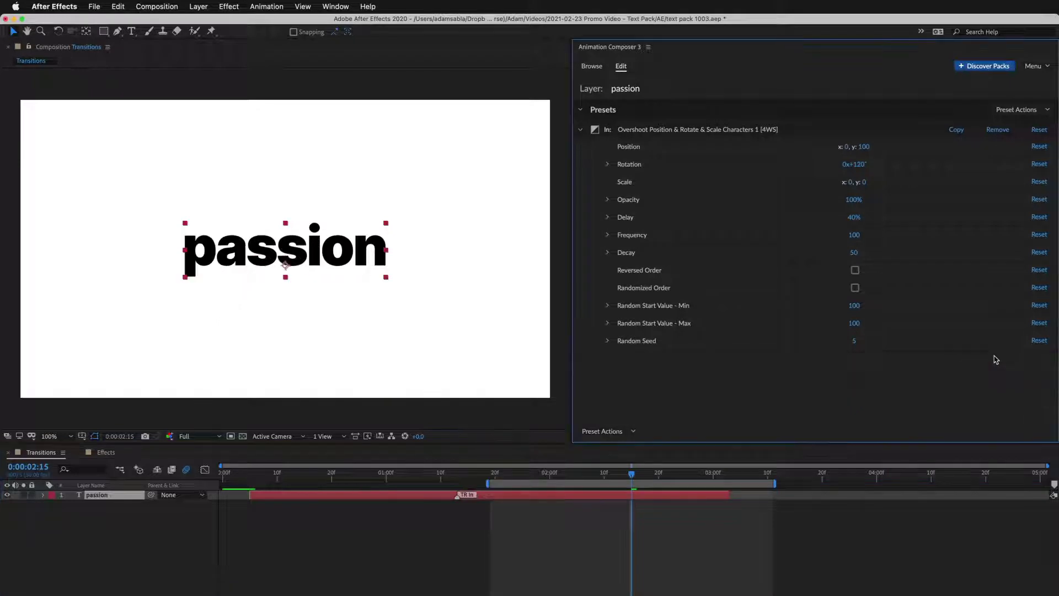
click(592, 67)
mouse_move(941, 131)
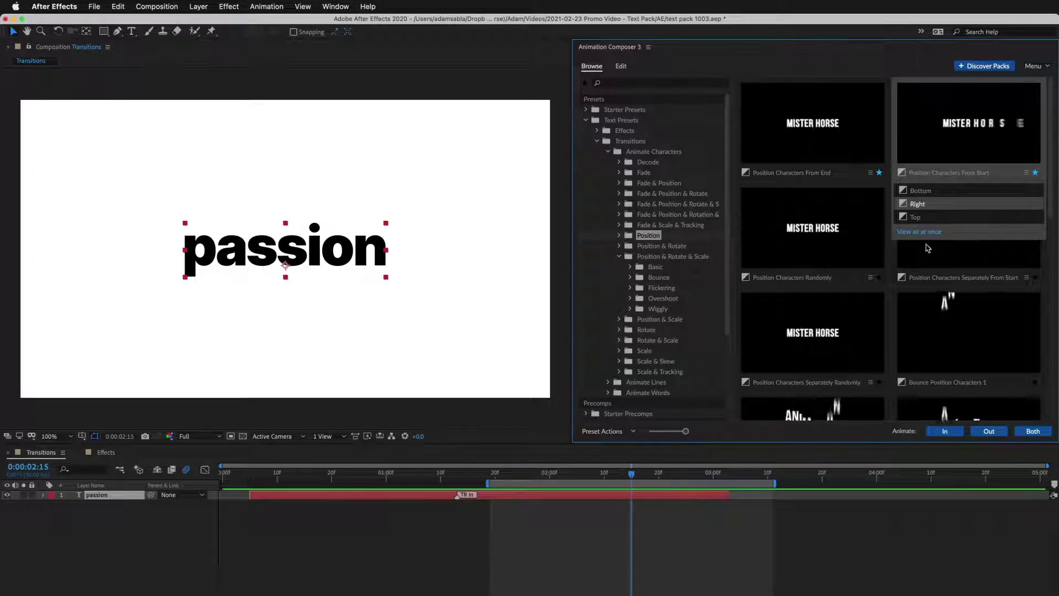
click(988, 431)
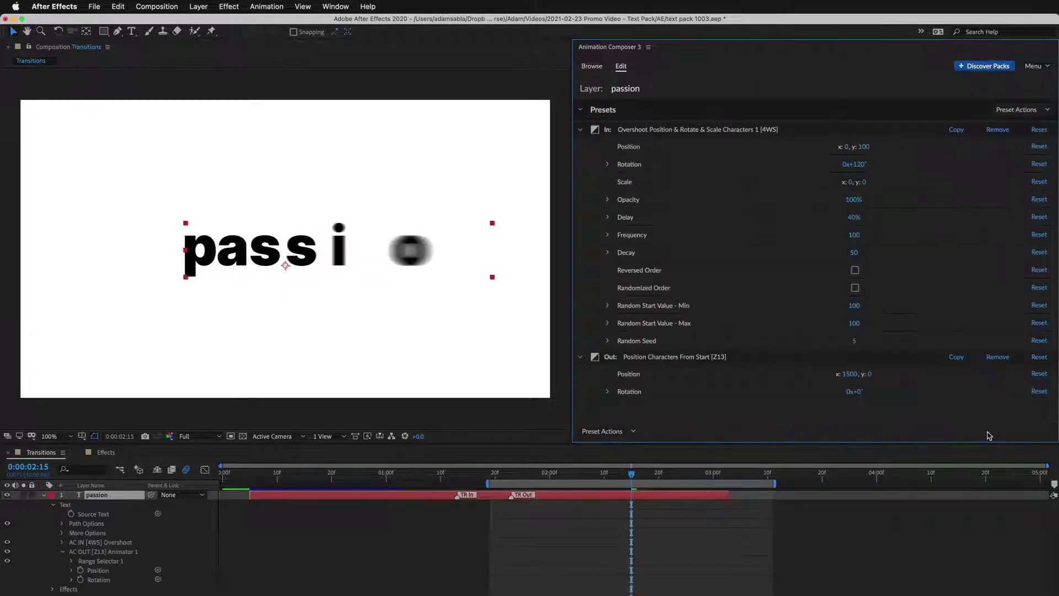
key(space)
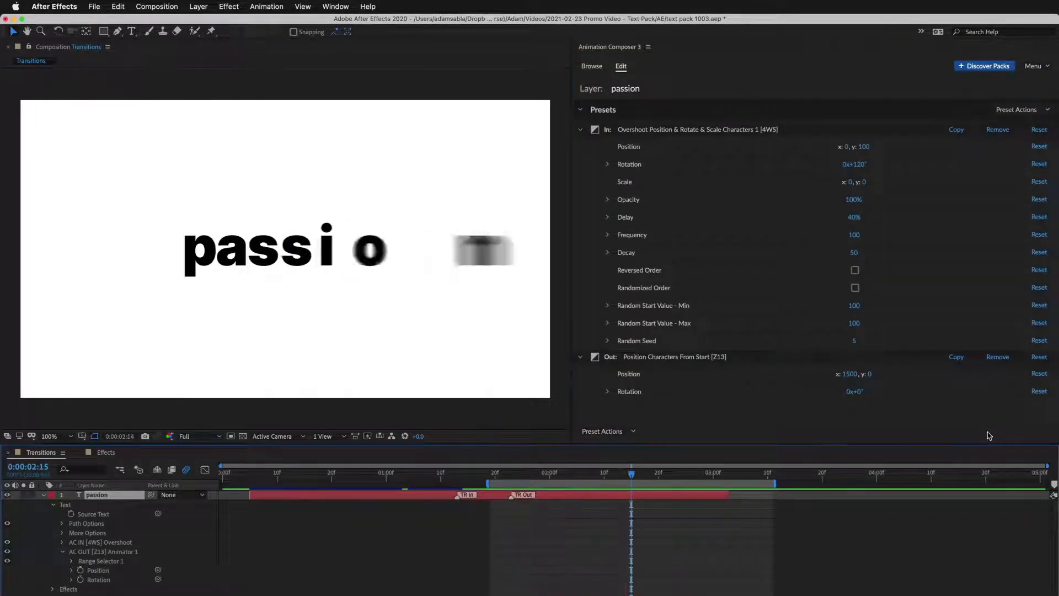
key(space)
Step: Try Reversed and then Randomized letter order on the In transition, turning each back off
mouse_move(647, 486)
mouse_down()
mouse_move(359, 490)
mouse_move(358, 477)
mouse_move(251, 478)
mouse_move(318, 479)
mouse_up()
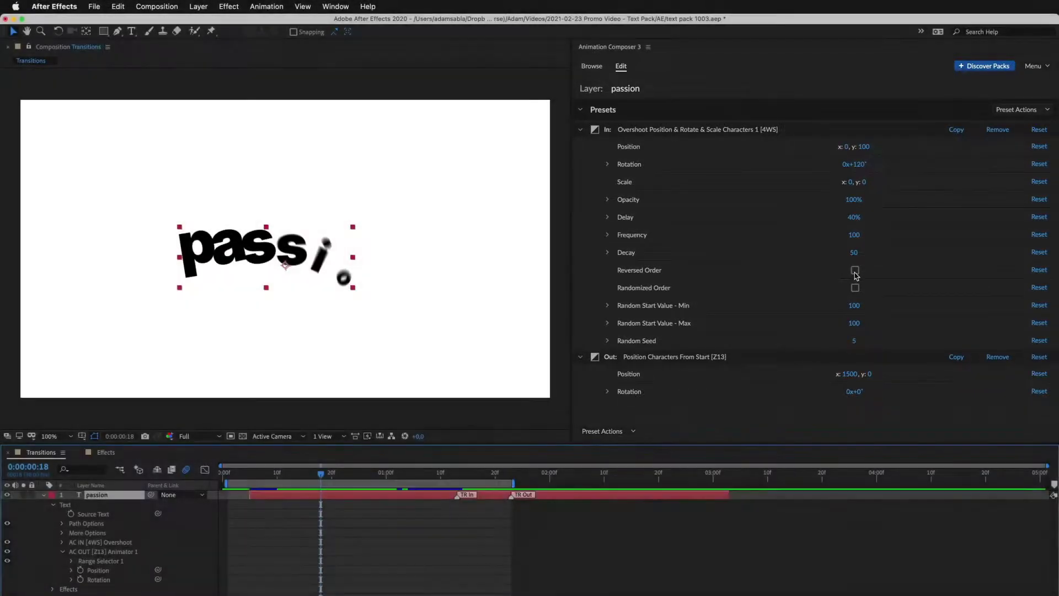
click(855, 271)
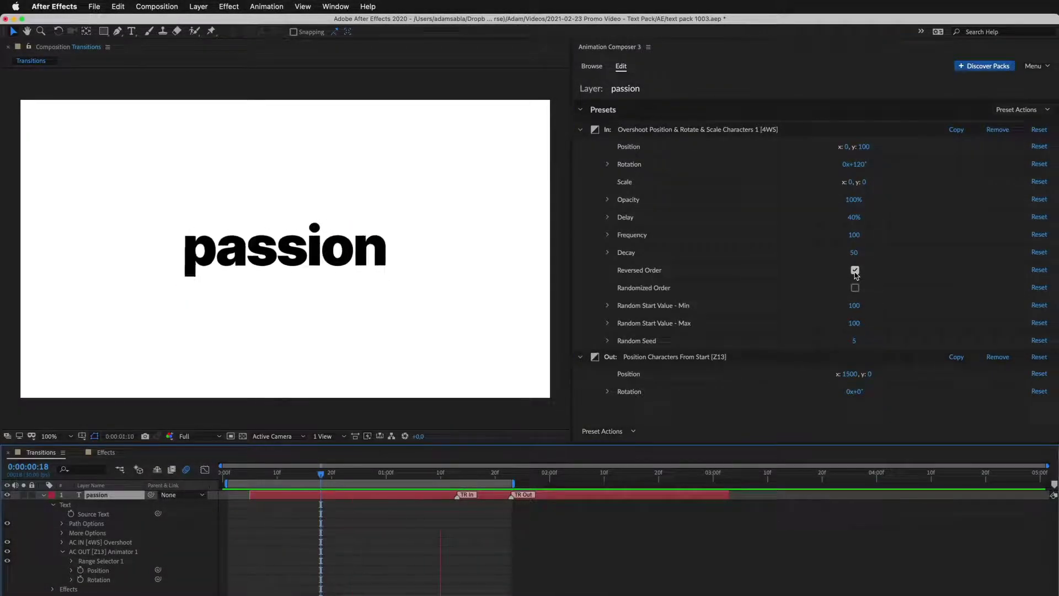
click(855, 270)
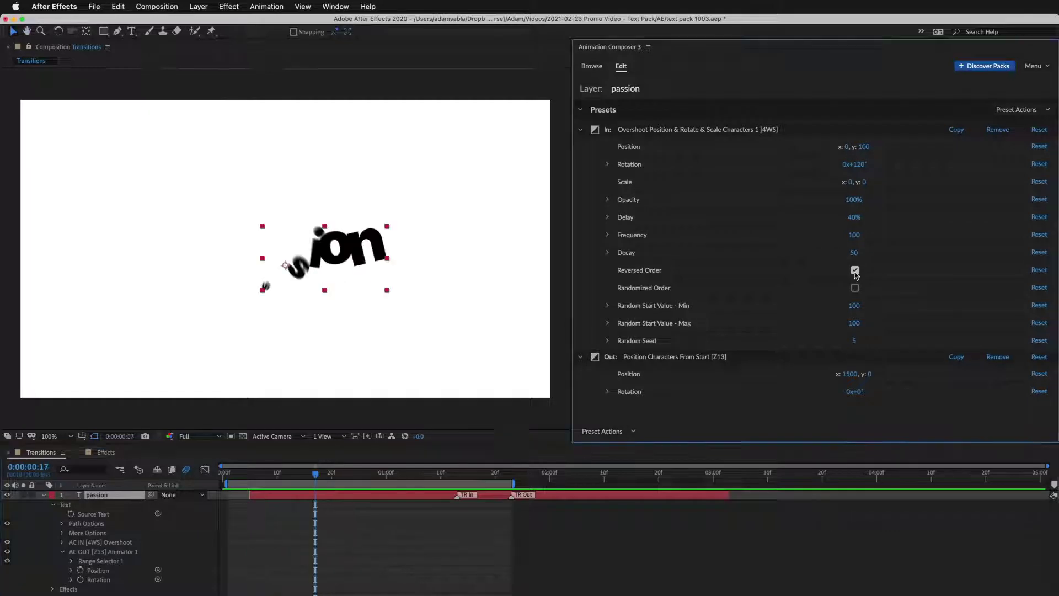
click(855, 288)
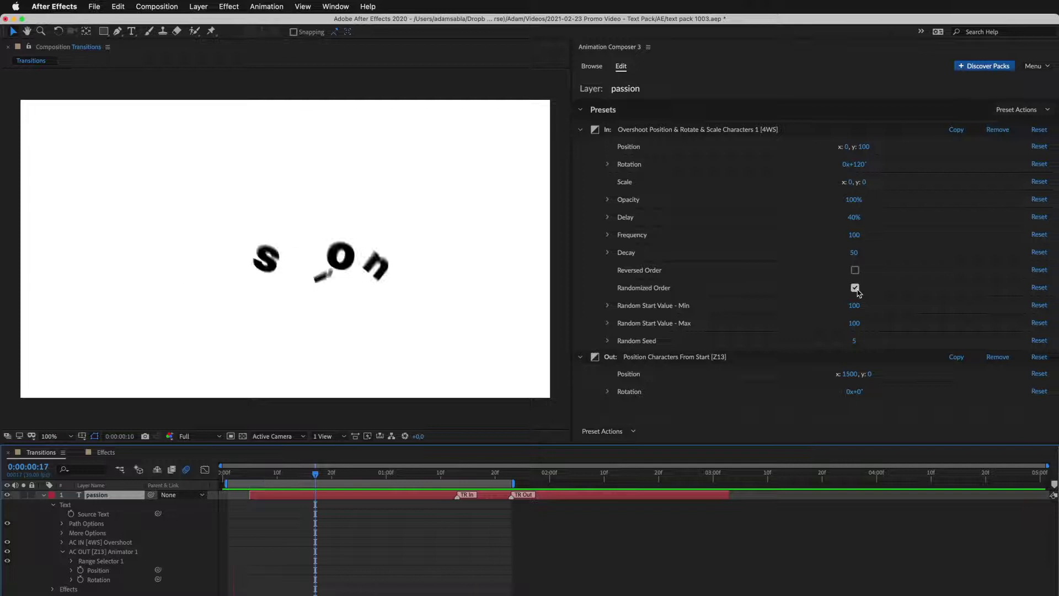
key(space)
click(855, 288)
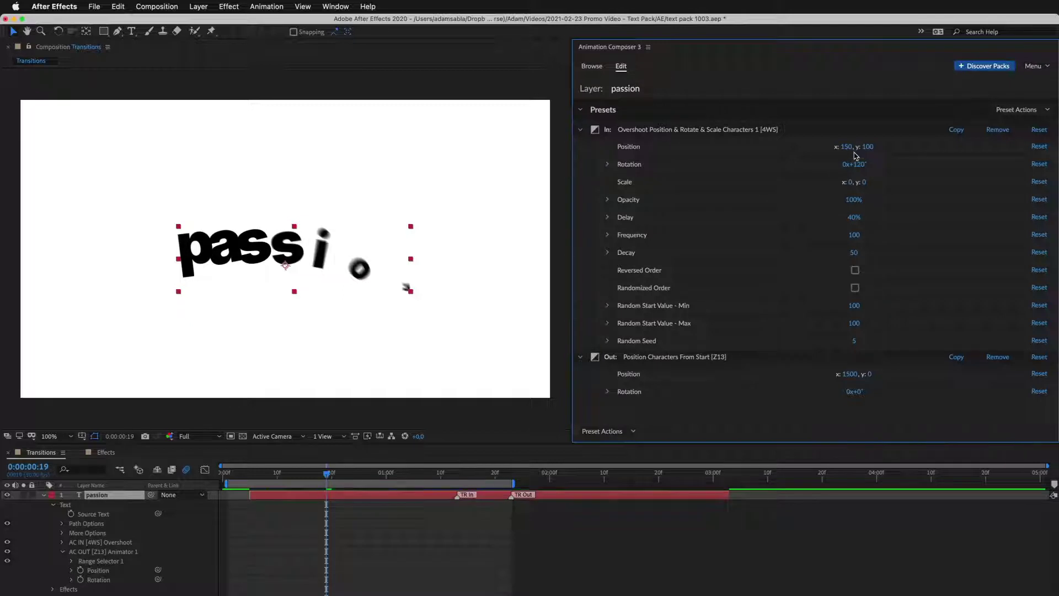
Step: Test In rotation at -128°, reset the In transition to defaults, and reveal its preset in the library
drag(857, 167, 733, 168)
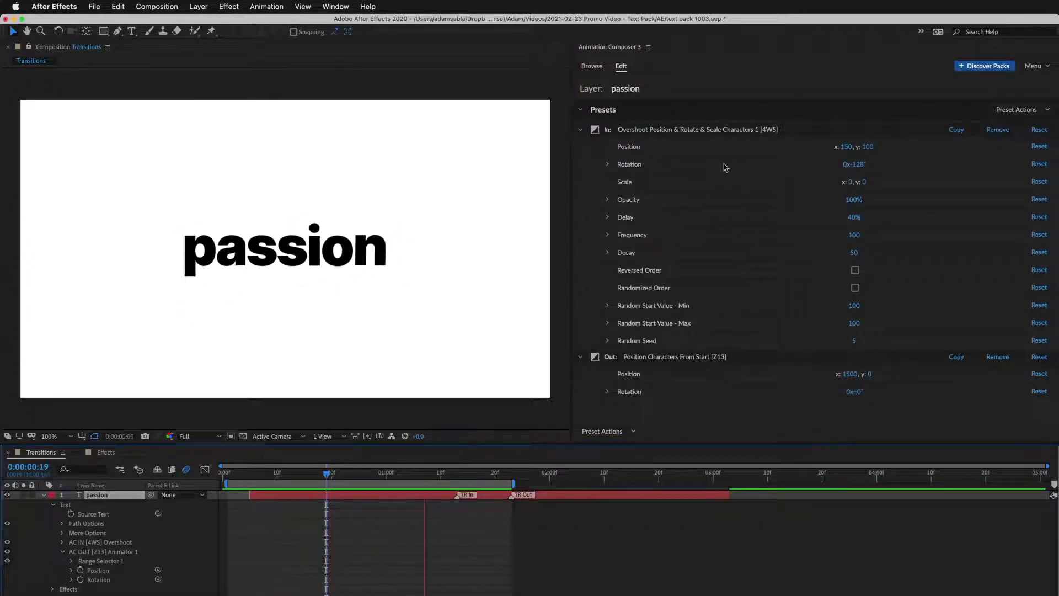
key(space)
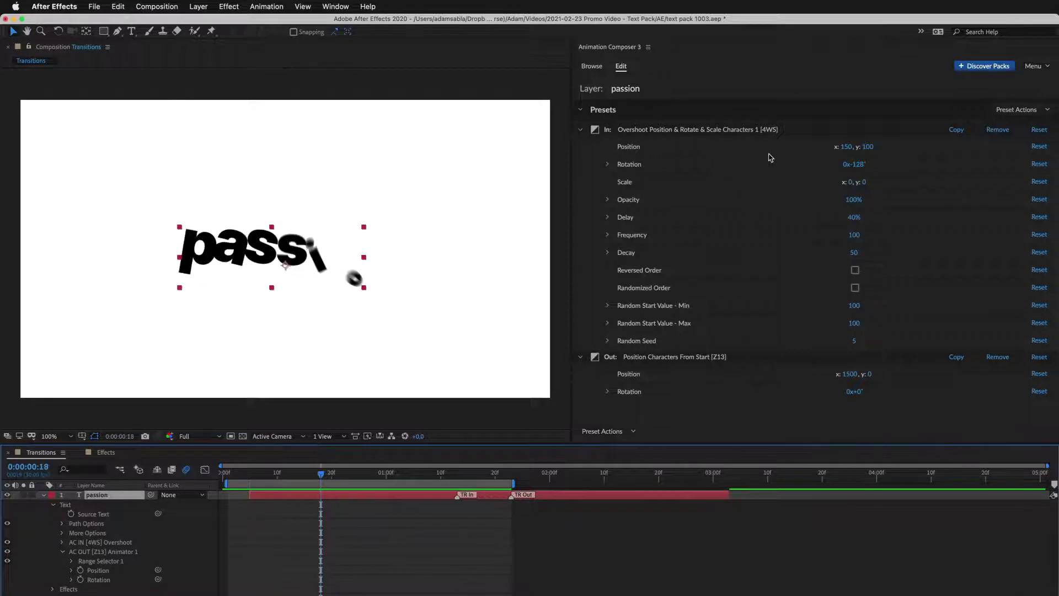
click(1039, 130)
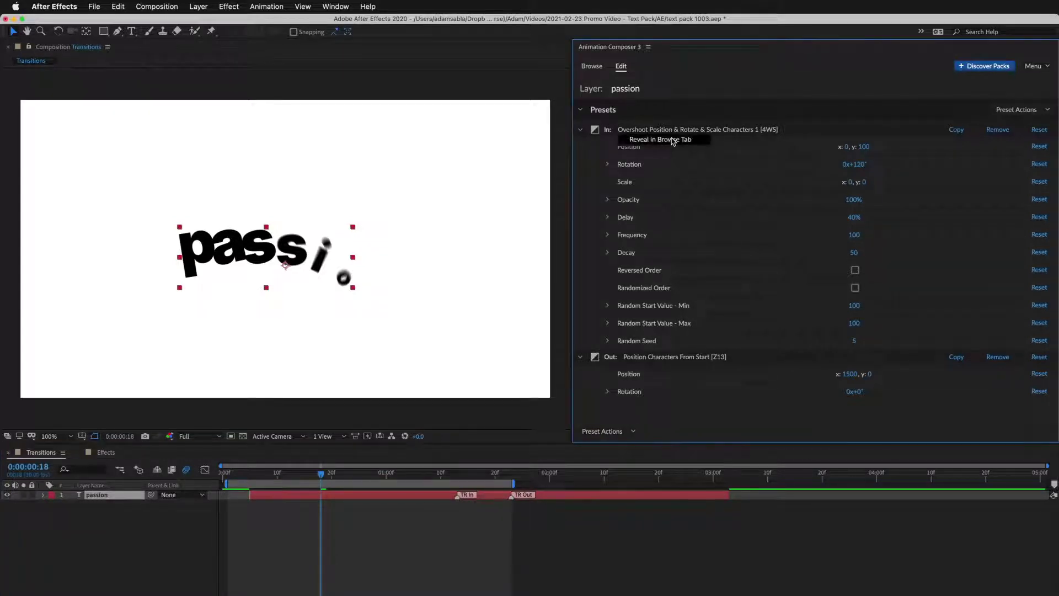
click(673, 140)
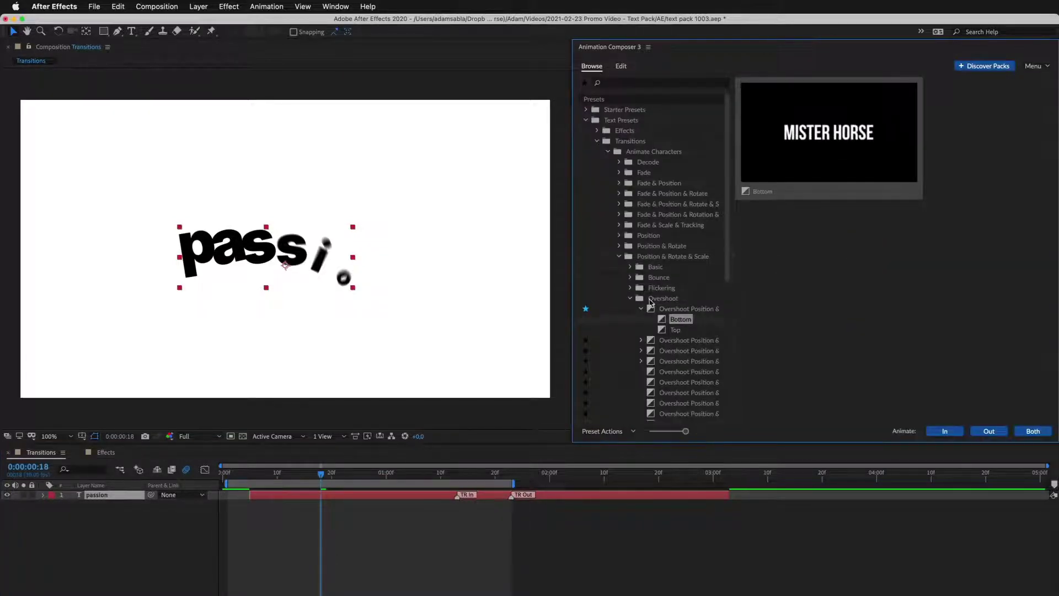
Step: Switch to the Effects composition and browse the text Effects Decode and Position & Rotate presets
click(106, 453)
click(597, 141)
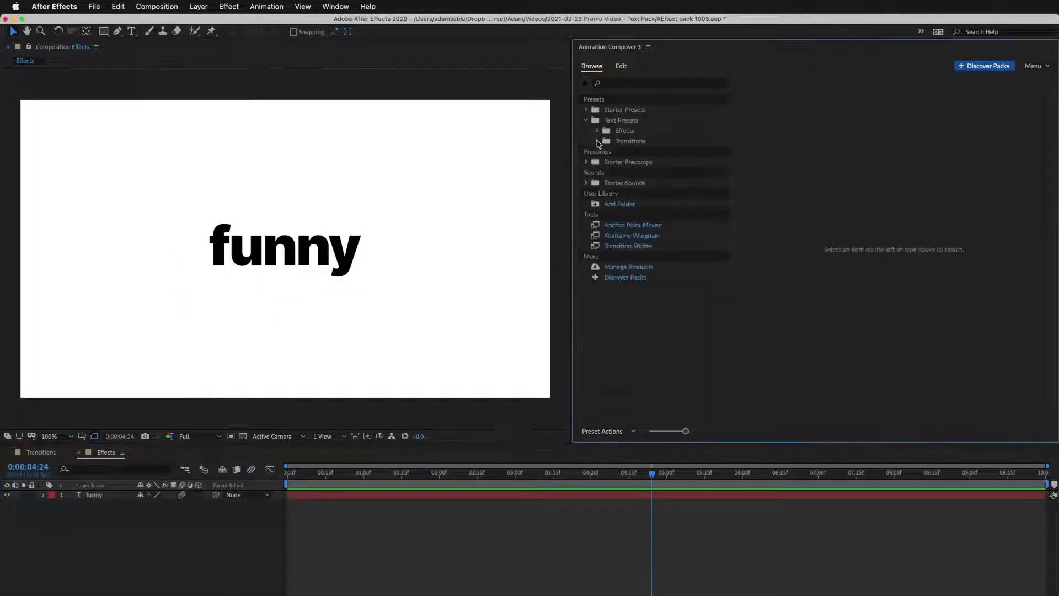
click(596, 132)
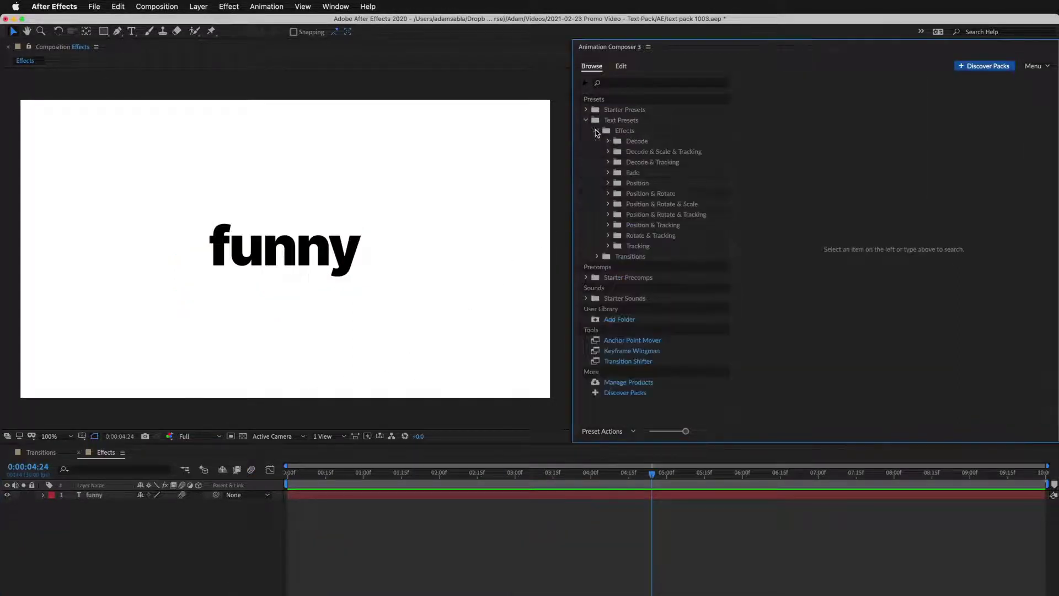
click(636, 142)
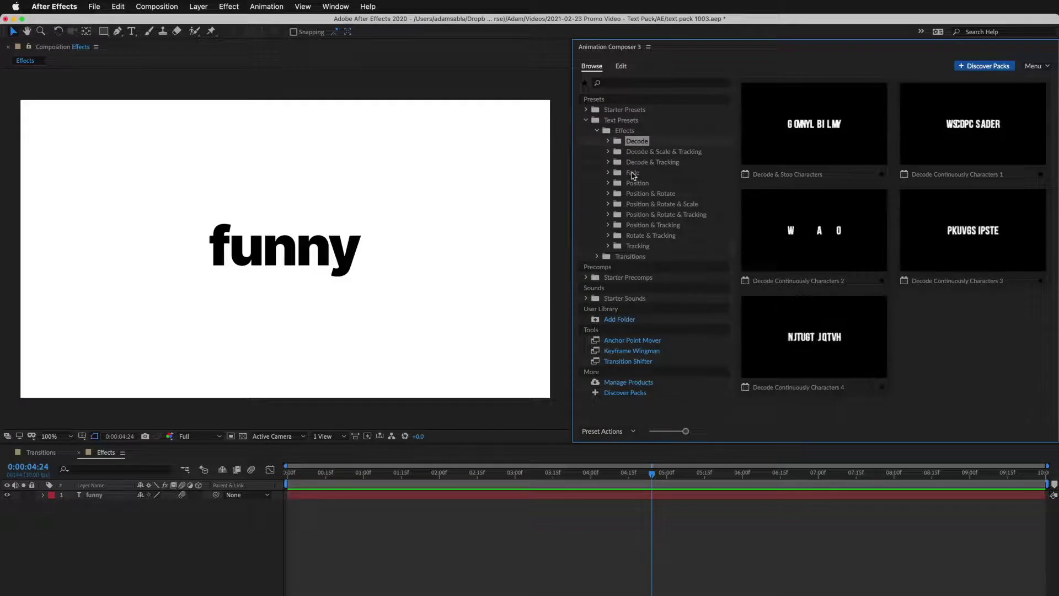
click(640, 194)
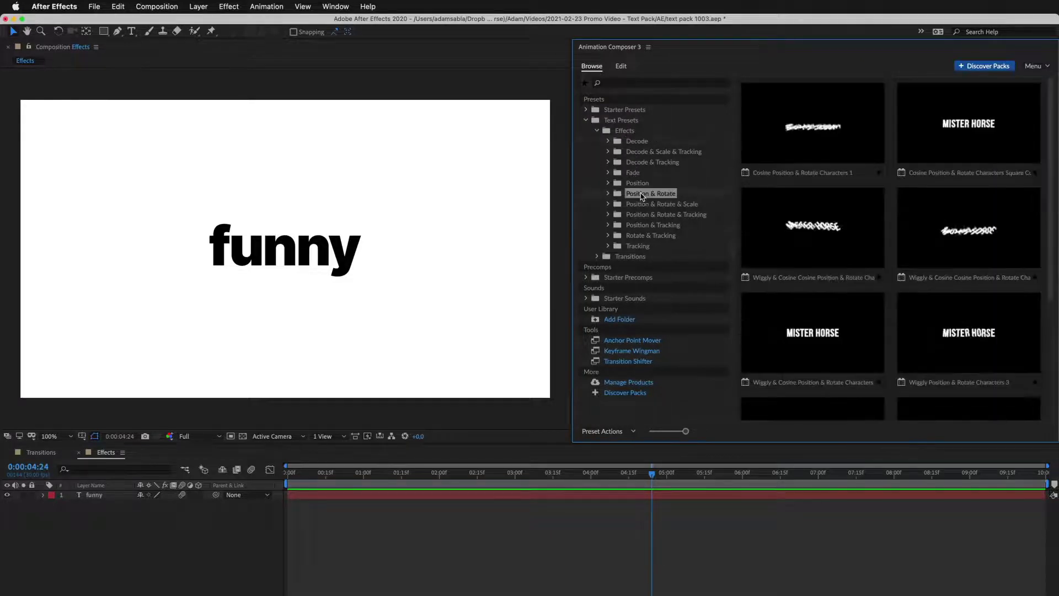
Step: Compare the Wiggly presets under Position & Rotate & Scale, Position & Rotate & Tracking and Position & Tracking
click(609, 204)
click(645, 225)
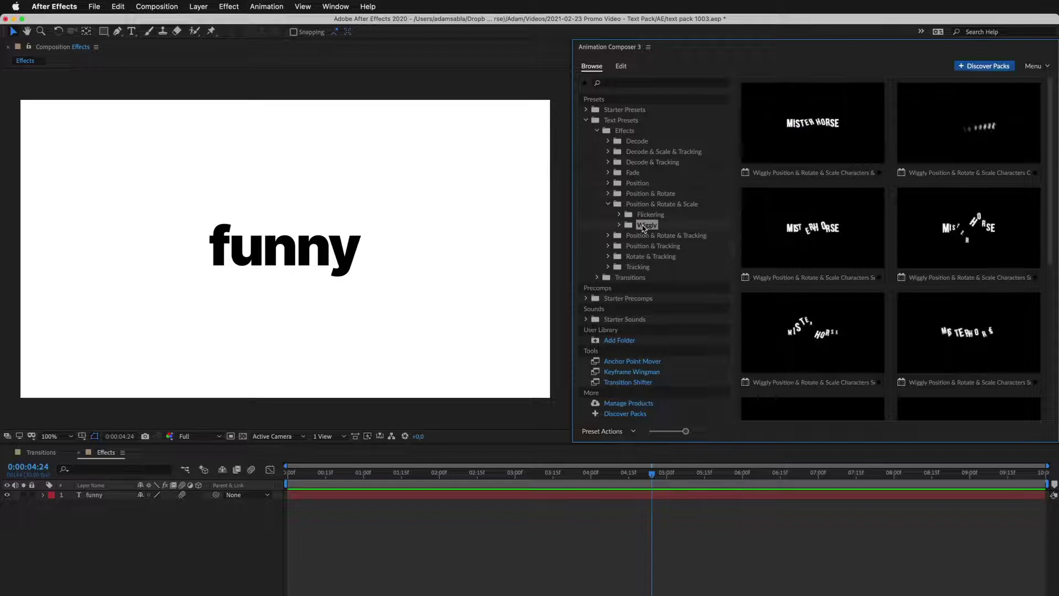
click(609, 236)
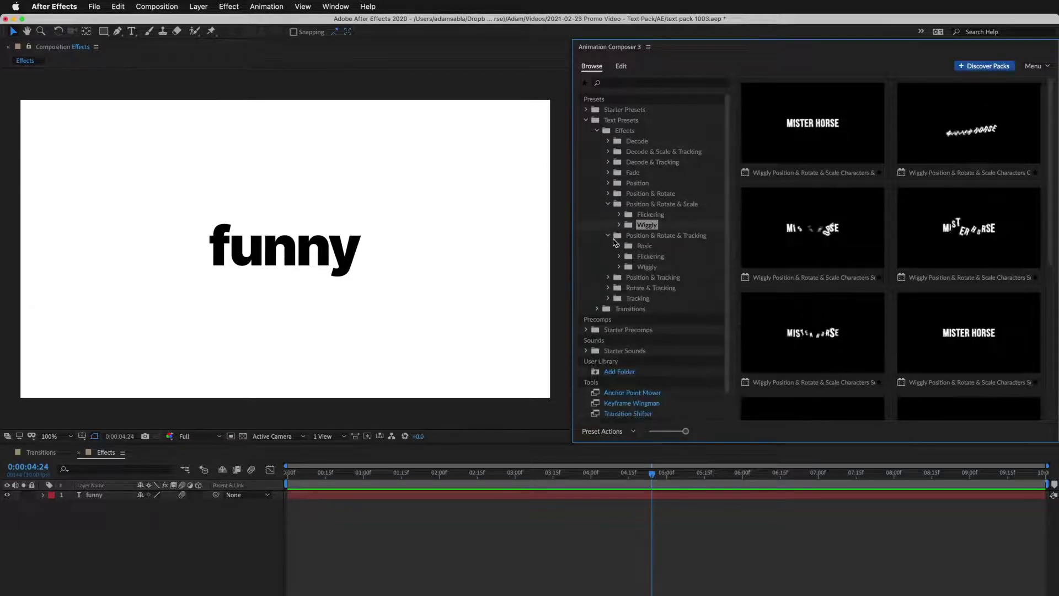
click(644, 268)
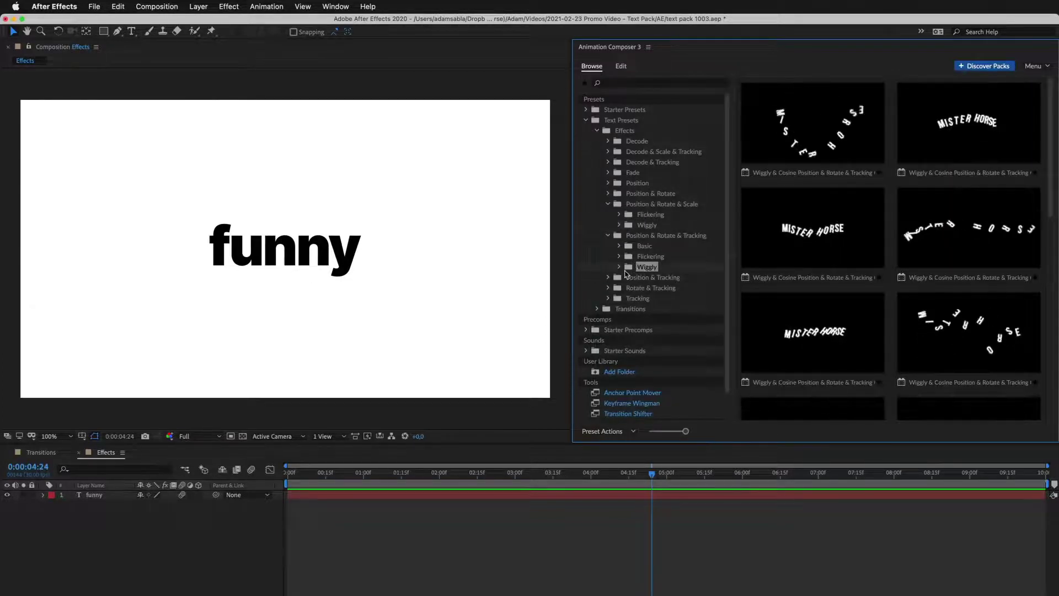
click(608, 278)
click(643, 288)
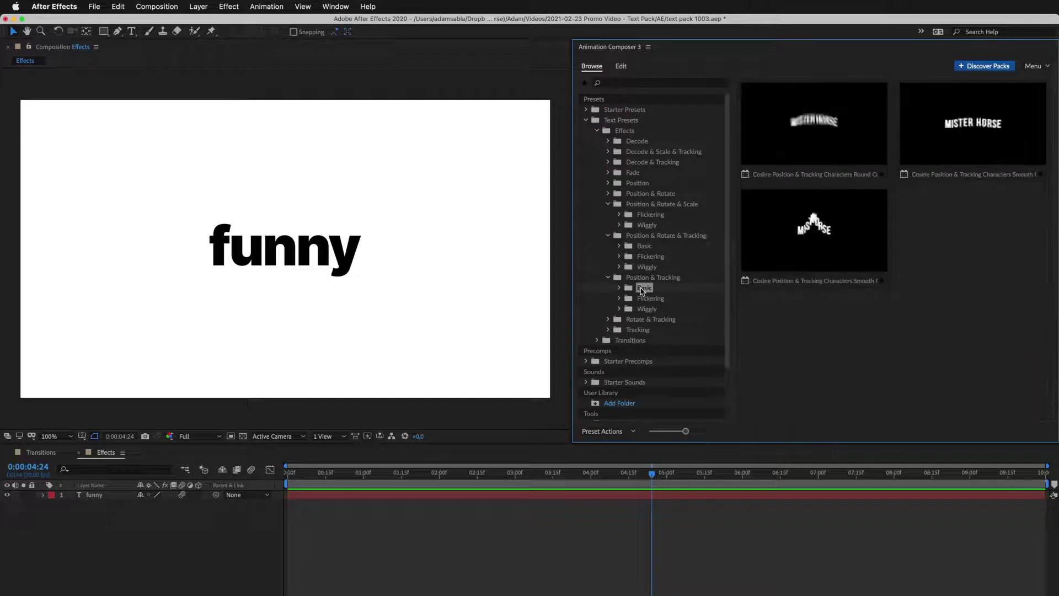
click(646, 309)
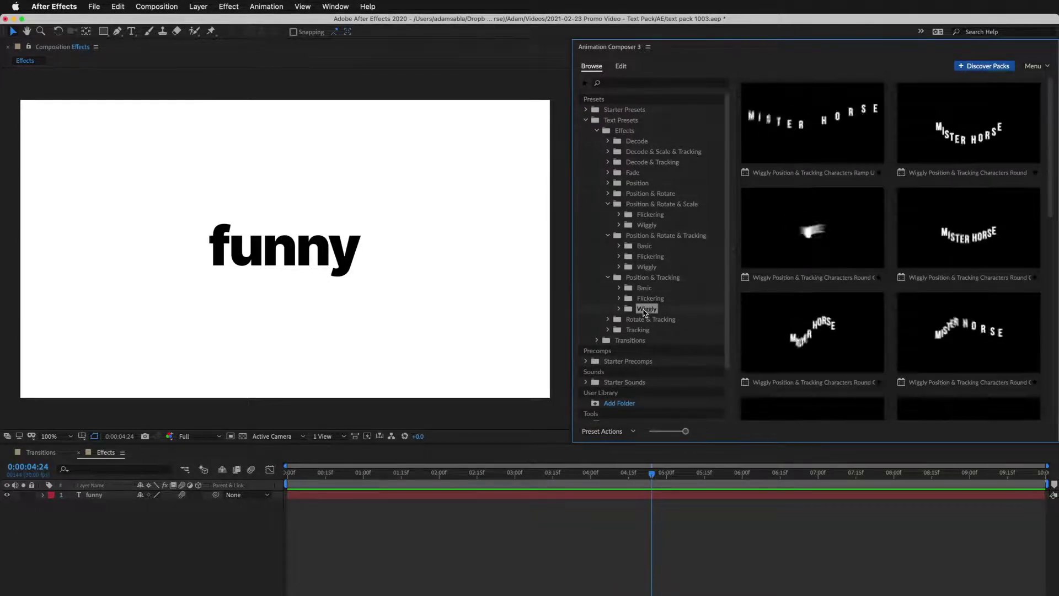
click(646, 225)
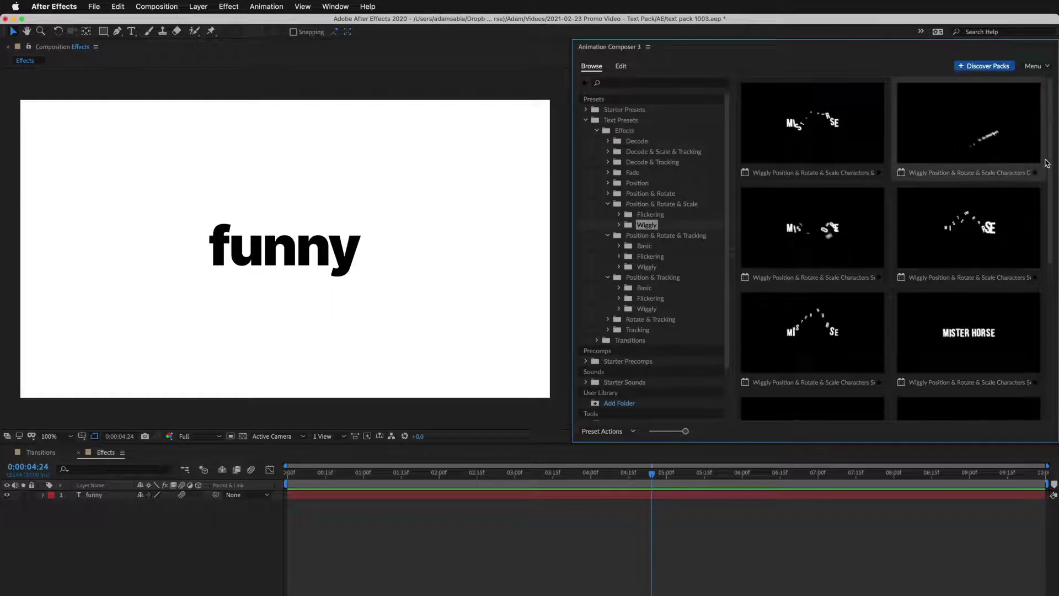
scroll(1044, 247, down, 2)
scroll(1044, 247, down, 3)
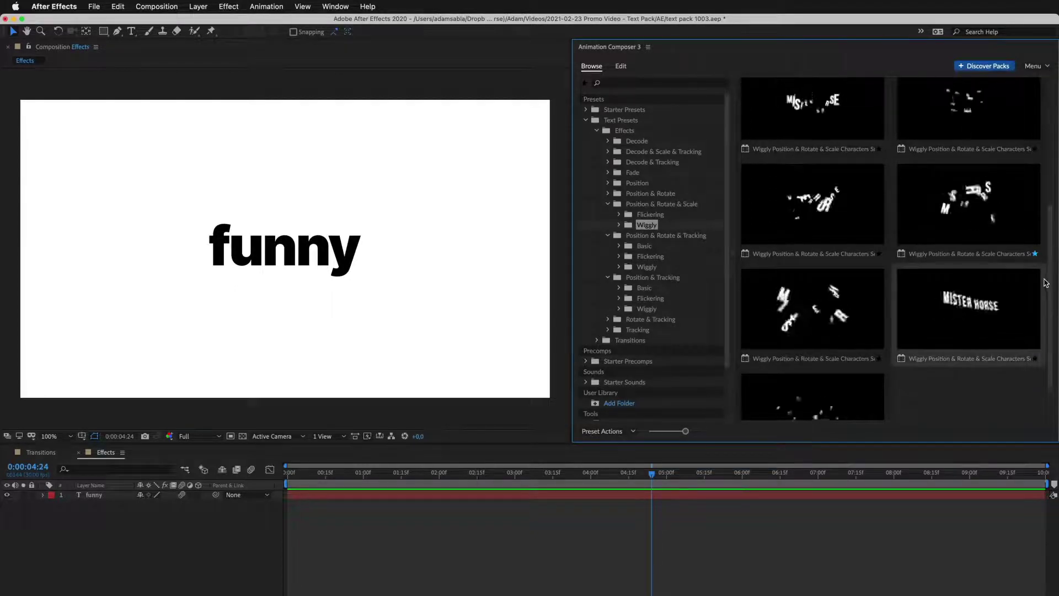
Step: Apply Wiggly Position & Rotate & Scale Characters Square 3 to the funny layer and scrub to preview
click(784, 496)
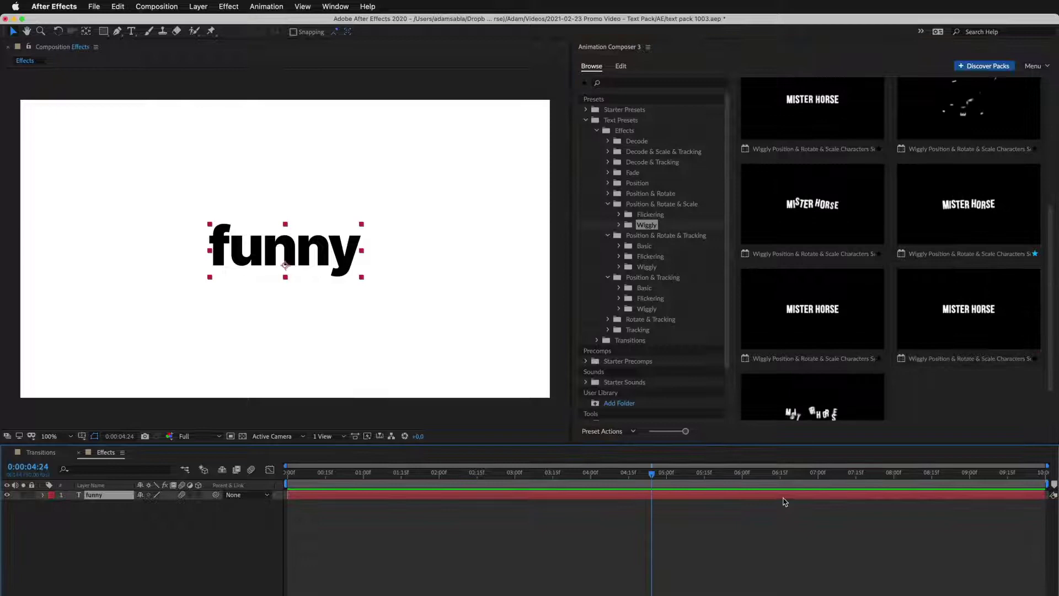
click(951, 212)
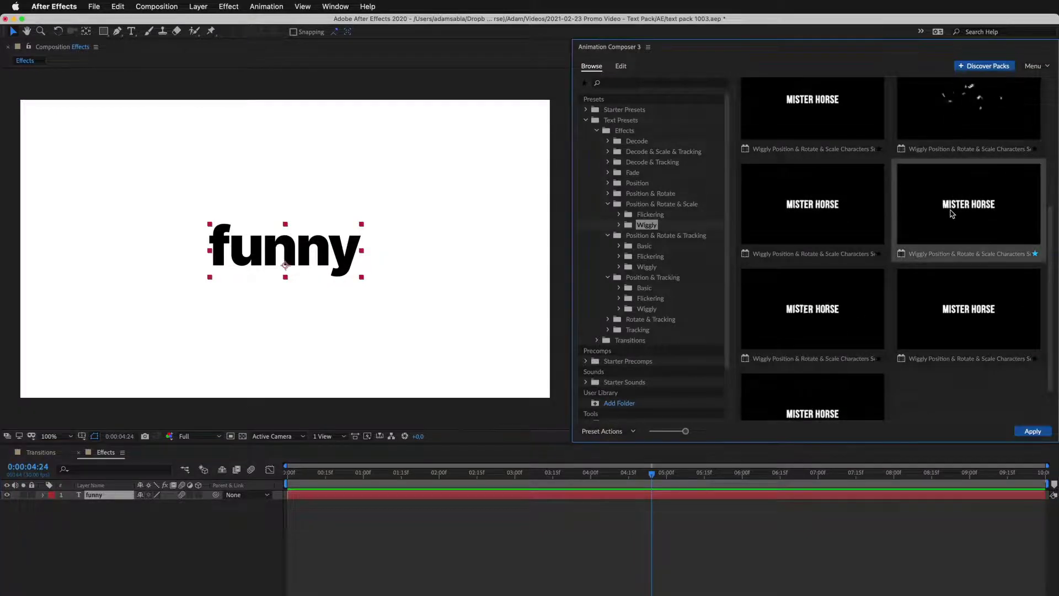
click(1033, 431)
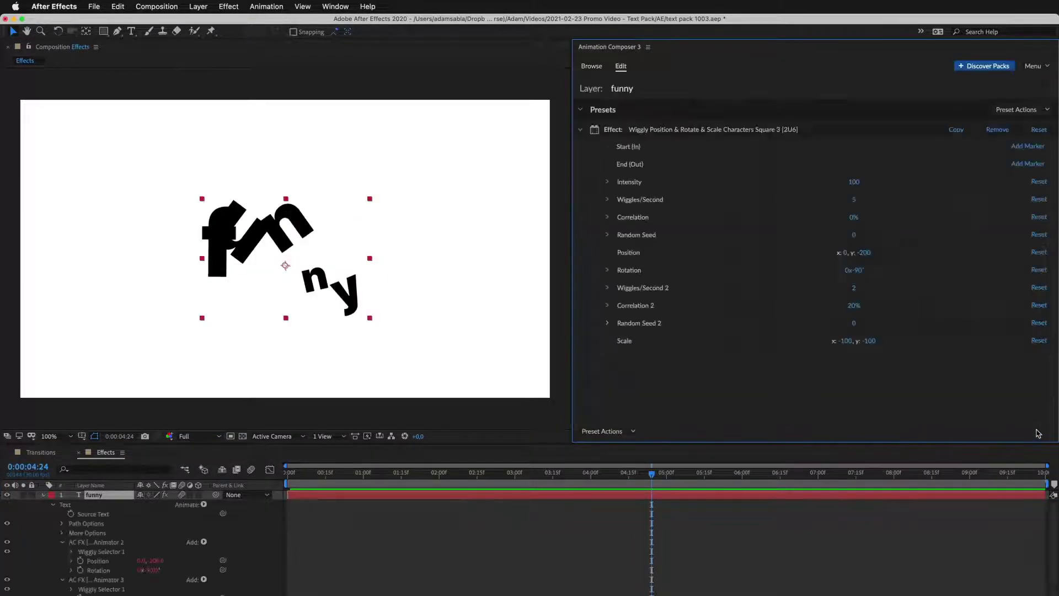
drag(811, 466, 679, 484)
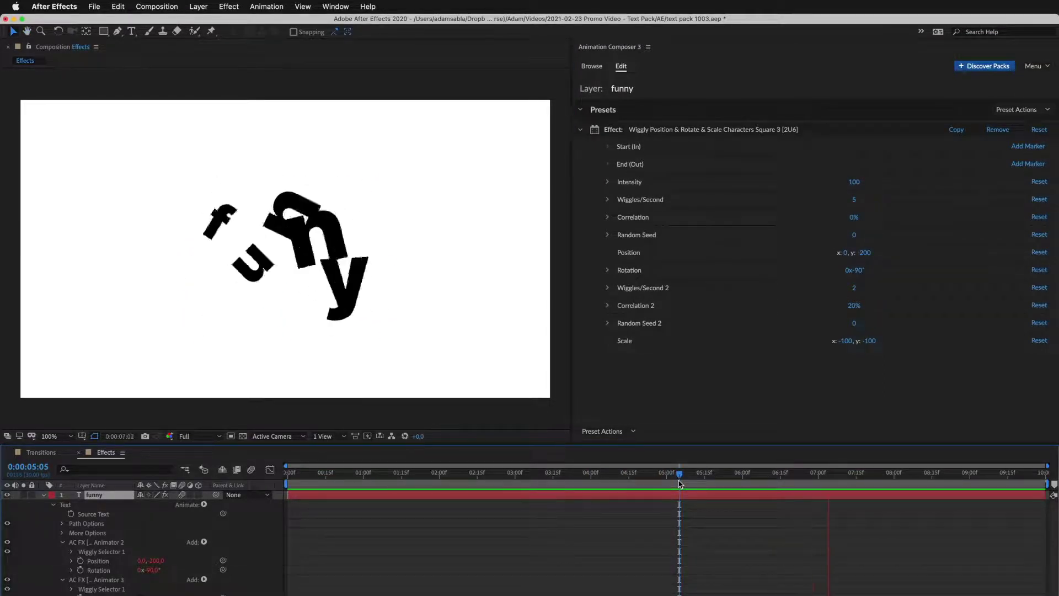
key(space)
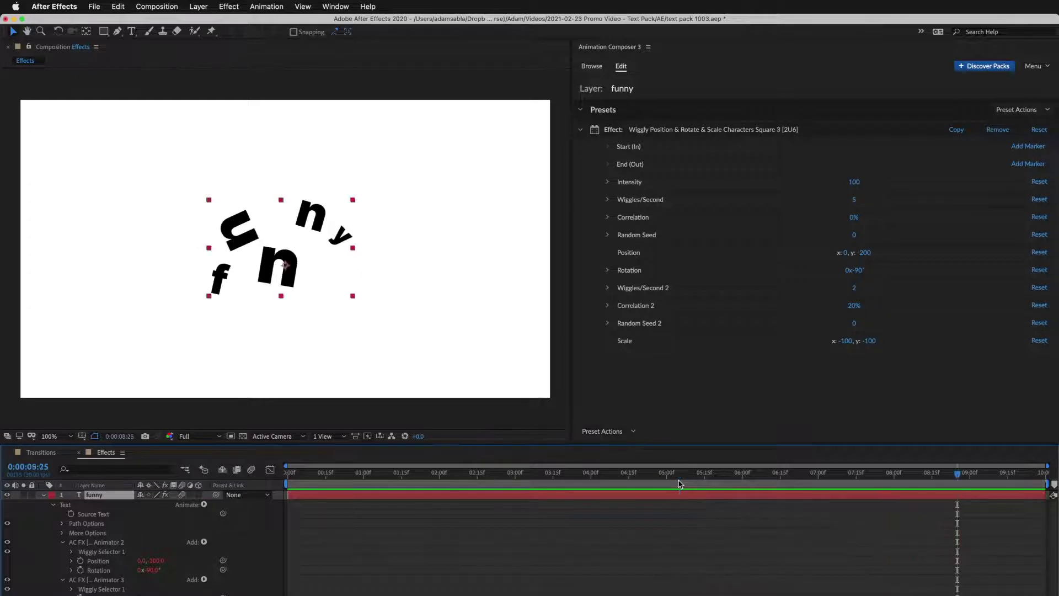
Step: Change the wiggle effect's Wiggles/Second to 1 while the preview plays
key(space)
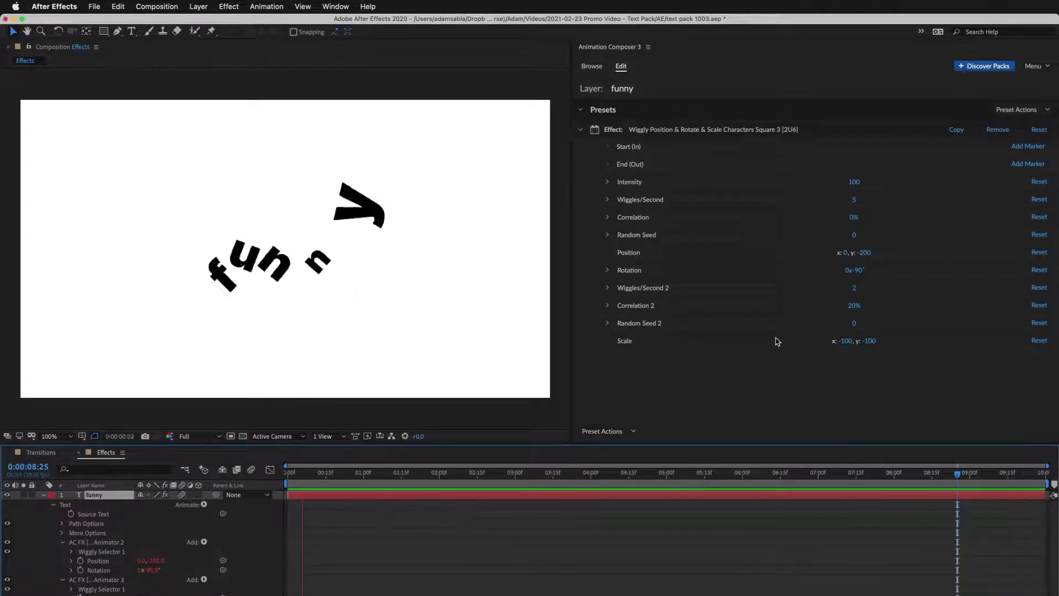
click(853, 200)
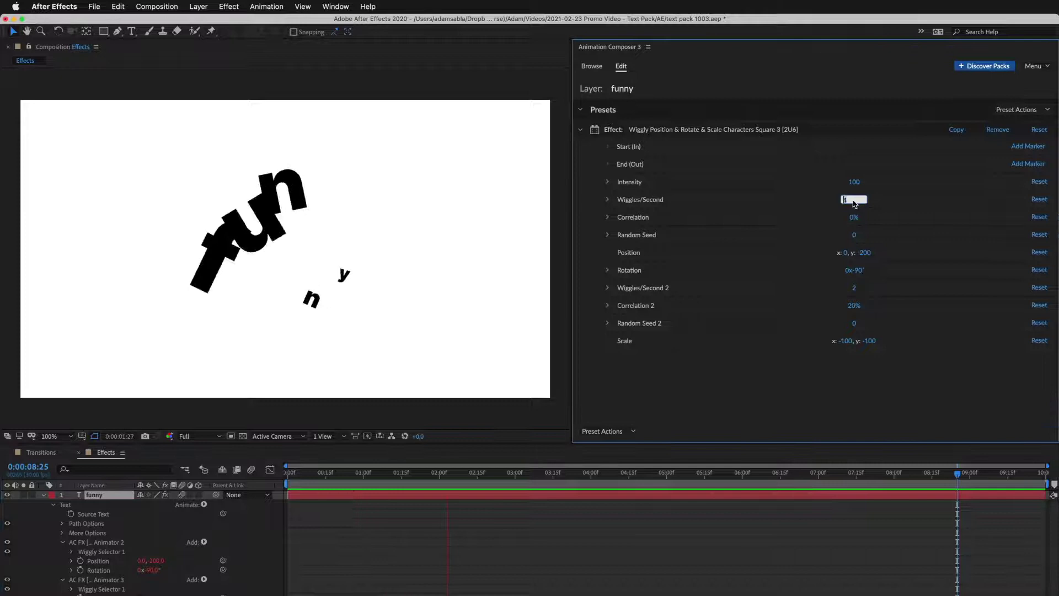
text(2)
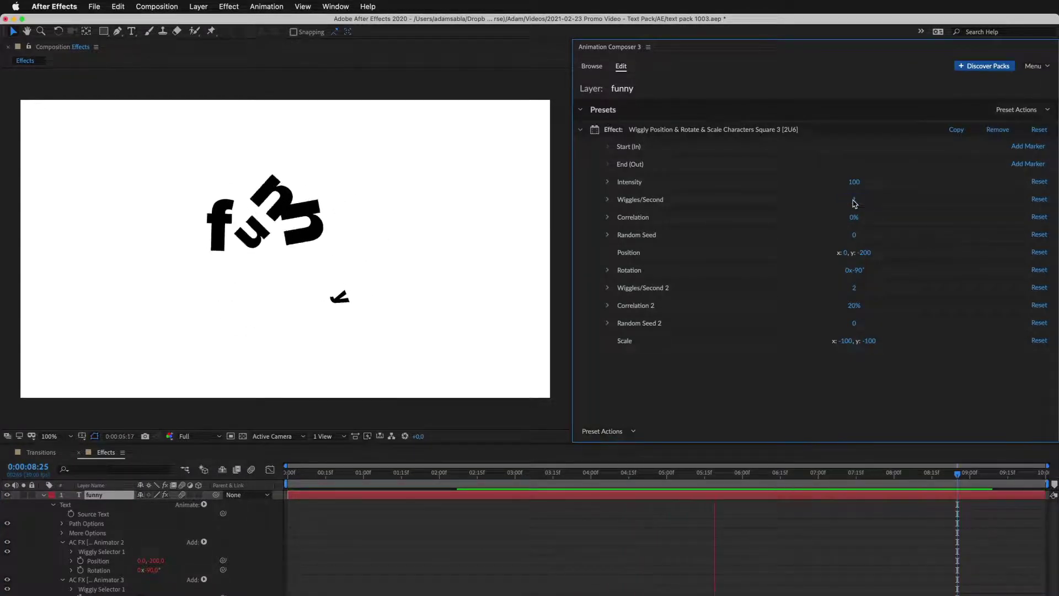
key(space)
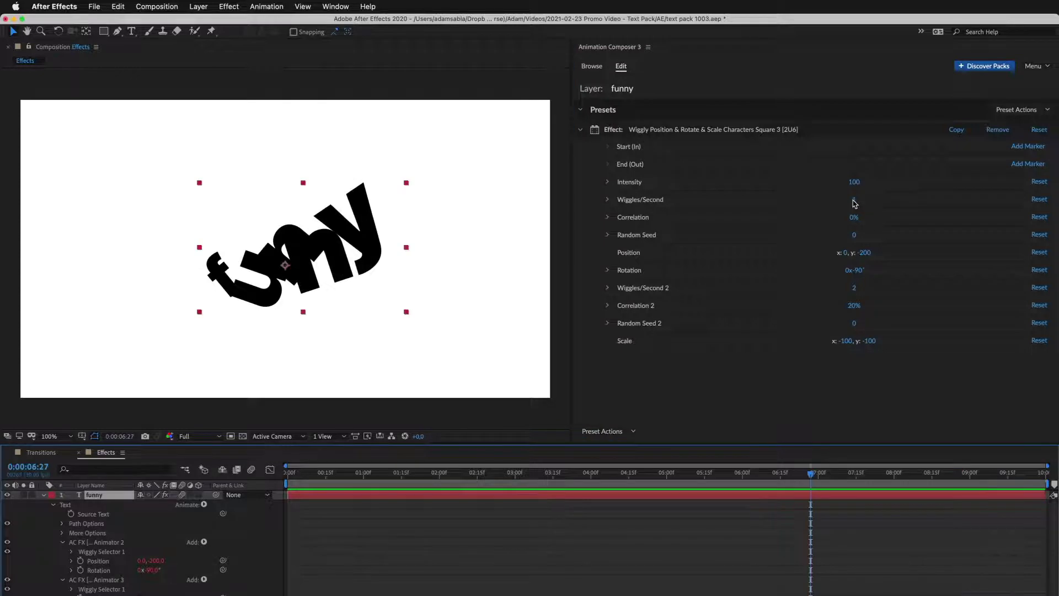
Step: Set the wiggle Position x to -300 and Rotation to -230°, then replay from about two seconds
click(846, 253)
text(-3)
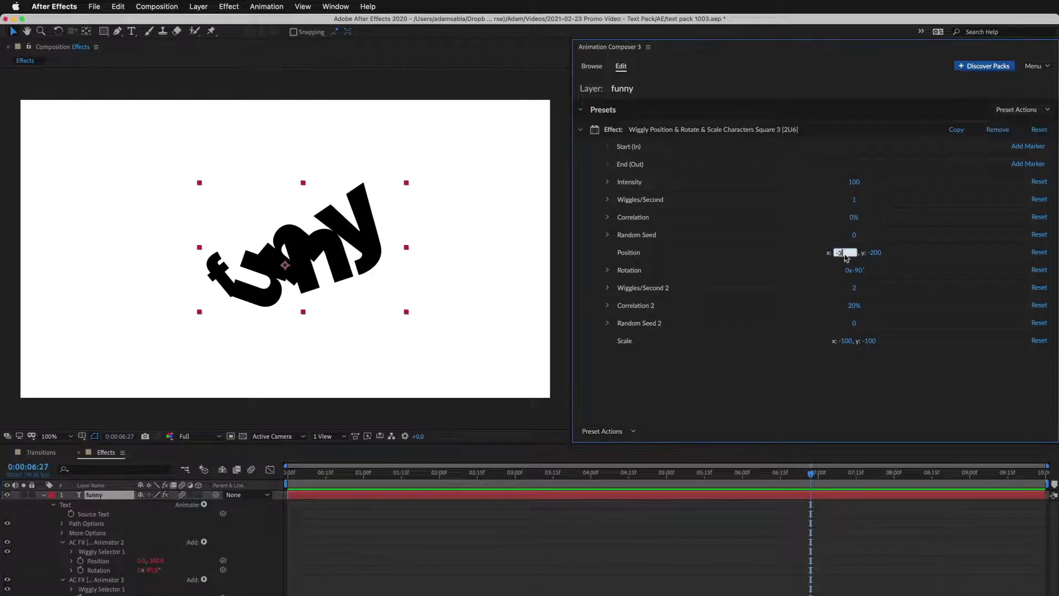
text(00)
key(Return)
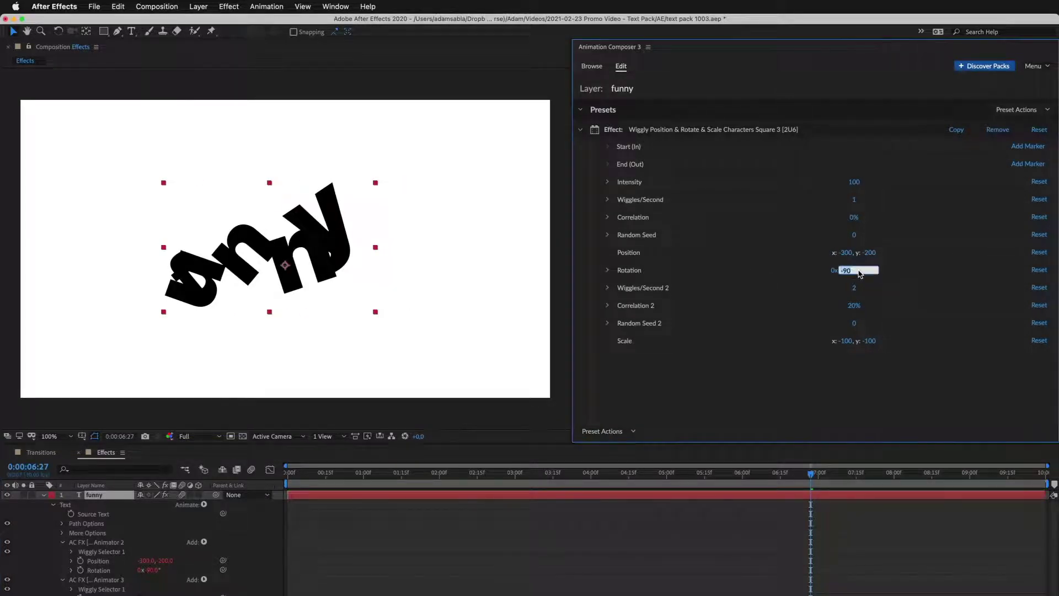
key(Return)
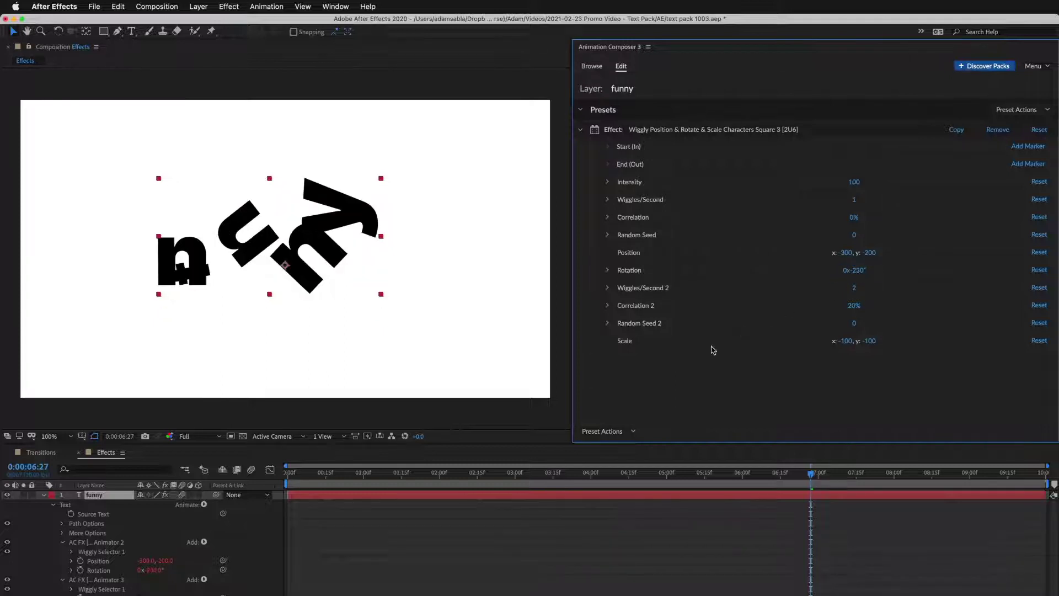
click(444, 477)
key(space)
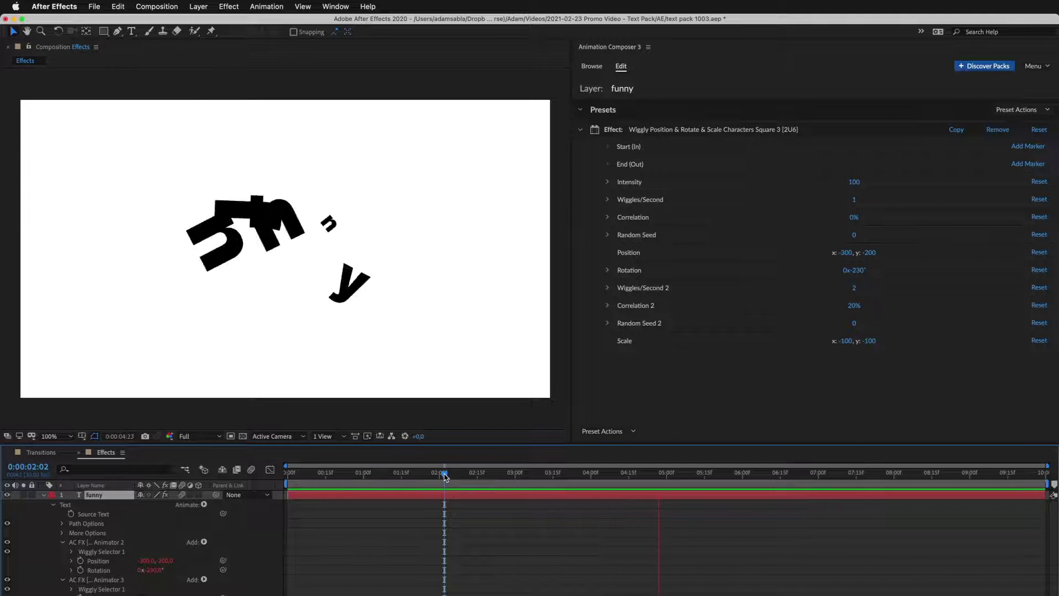
key(space)
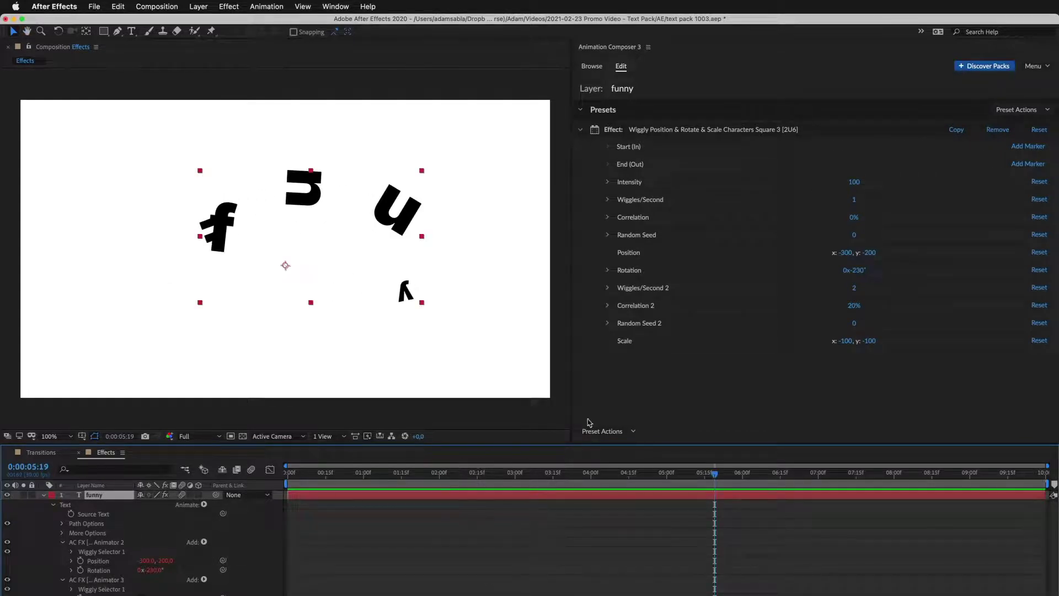
Step: Reset the wiggle effect to defaults with Intensity 5, then play and stop at 3:12
click(1038, 131)
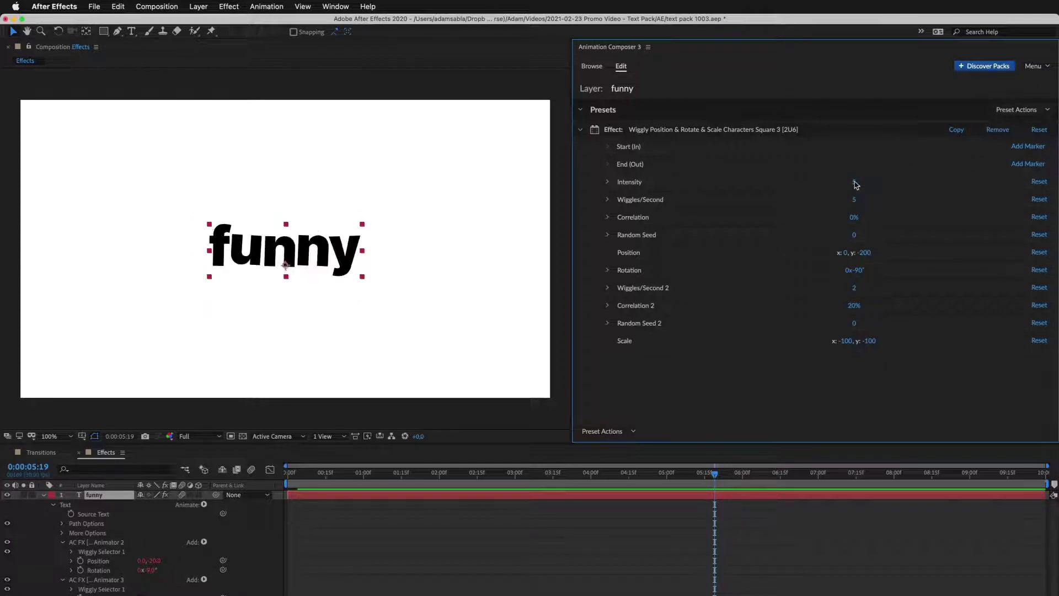
key(space)
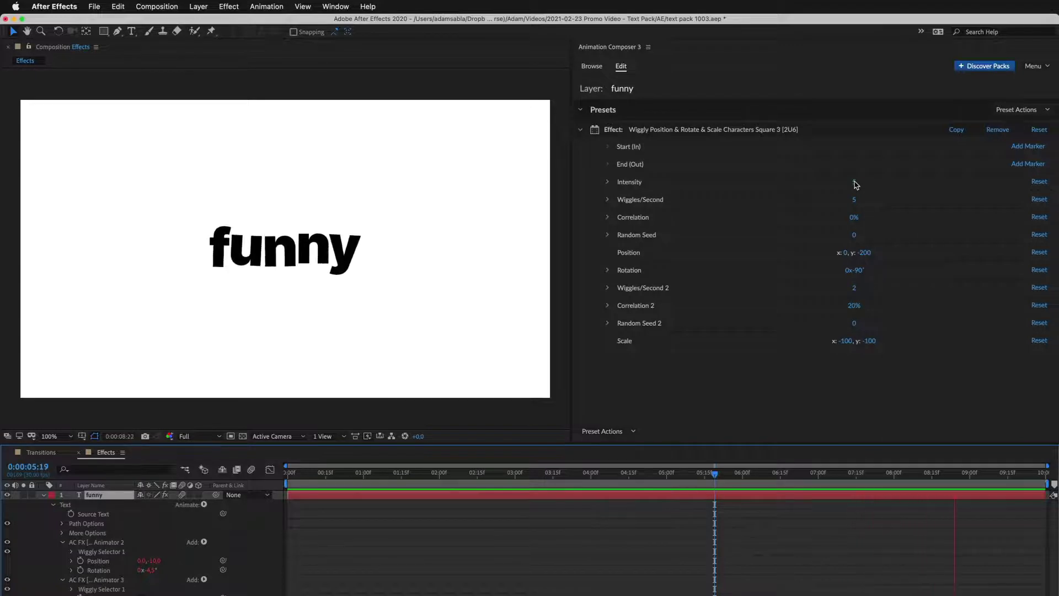
click(546, 474)
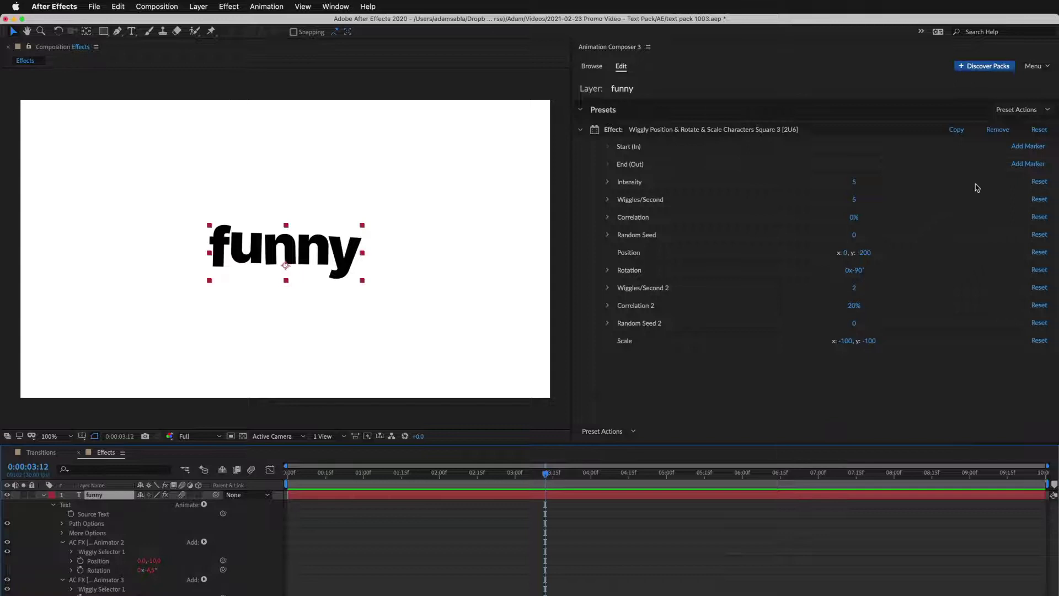
Step: Add the wiggle's Start (In) marker at 3:12 and stretch it to about 1:17
click(1018, 146)
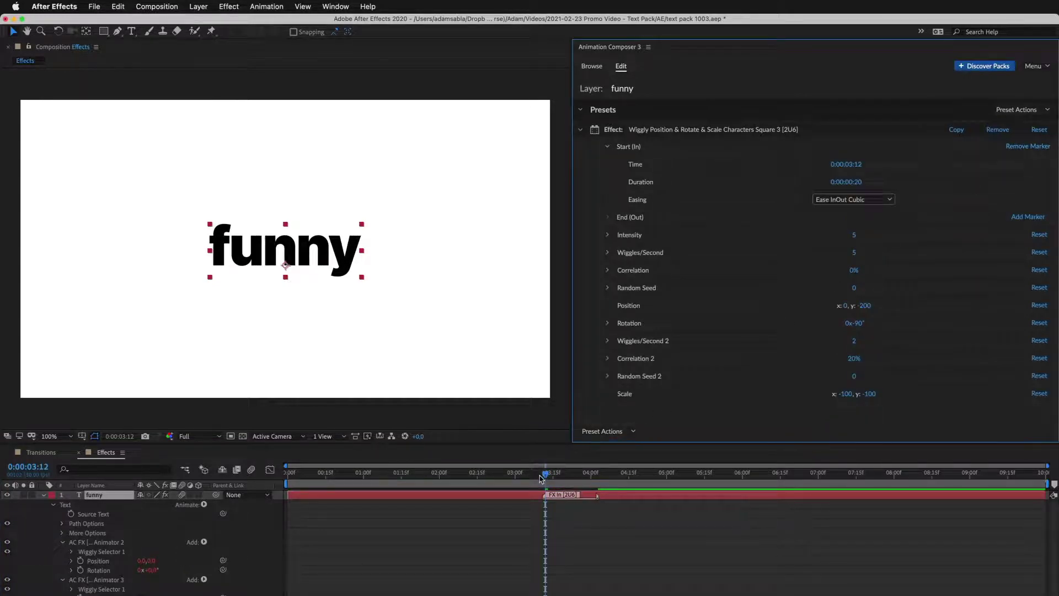
drag(541, 477, 482, 489)
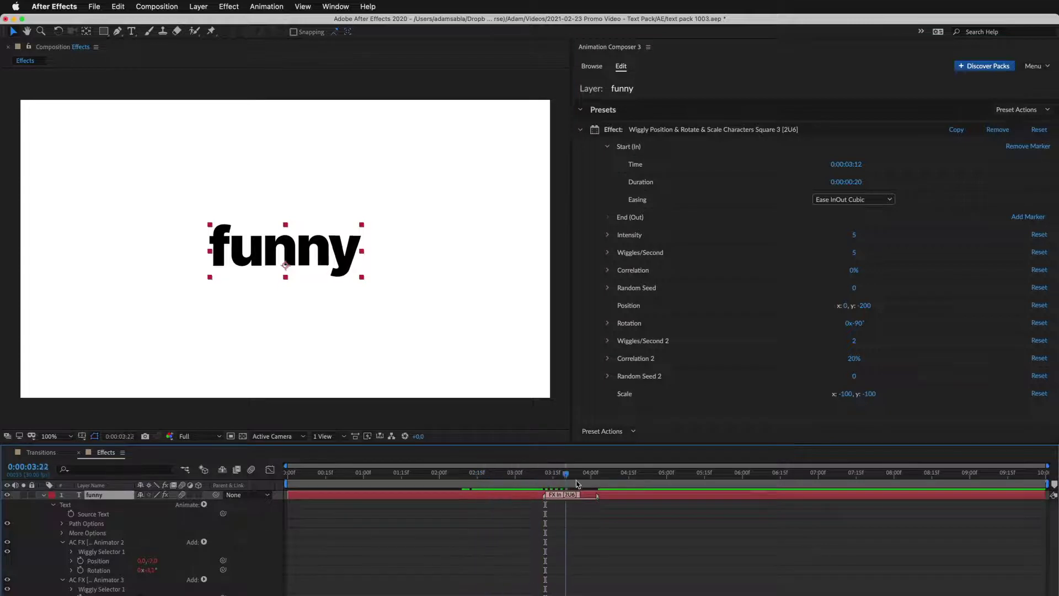
drag(577, 483, 617, 492)
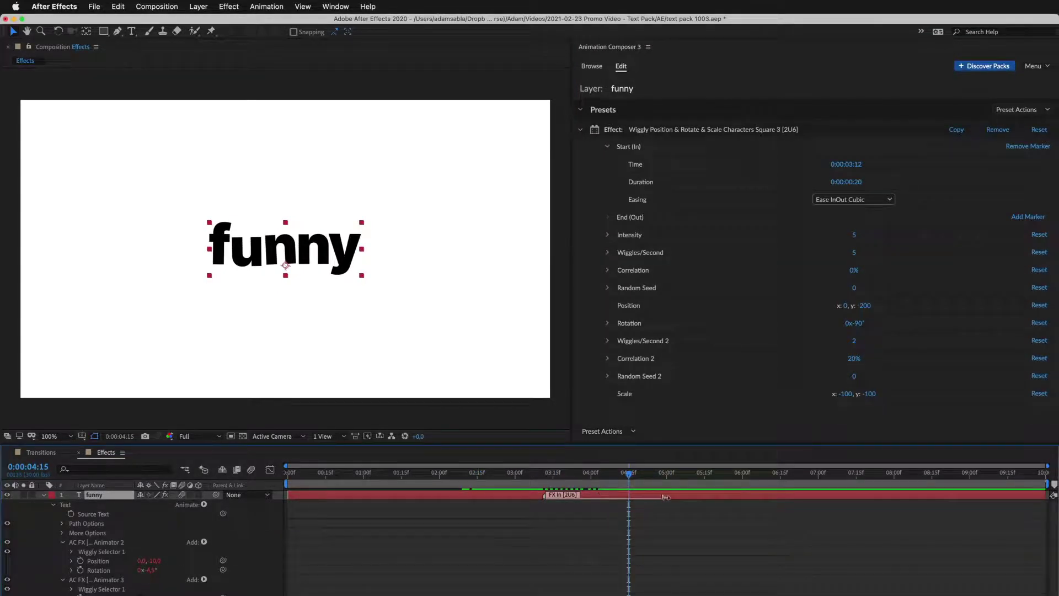
drag(558, 477, 526, 475)
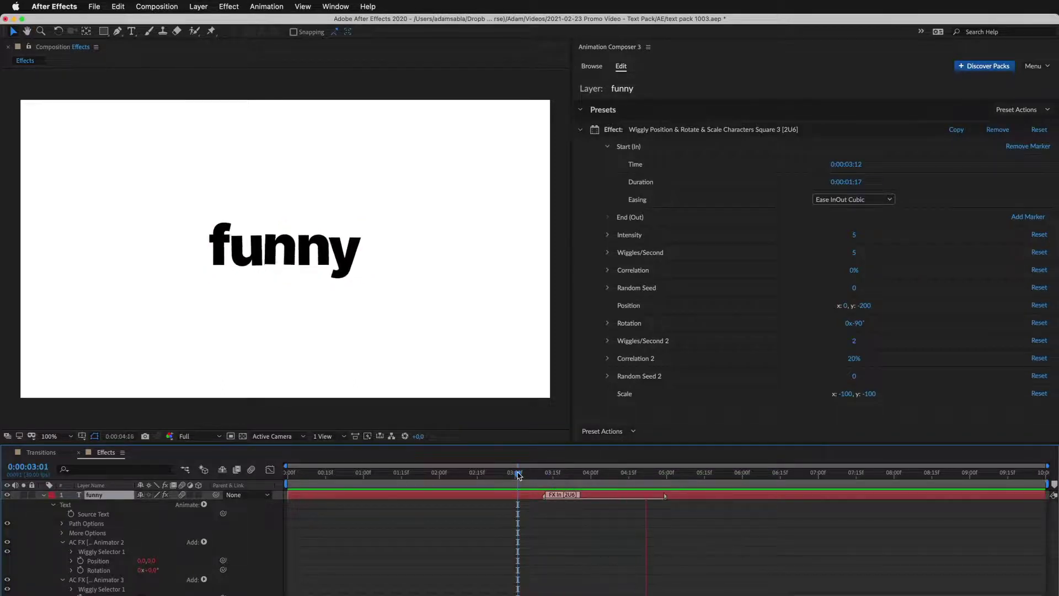
Step: Add the End (Out) marker at 6:10 and scrub back to review the wiggle section
key(space)
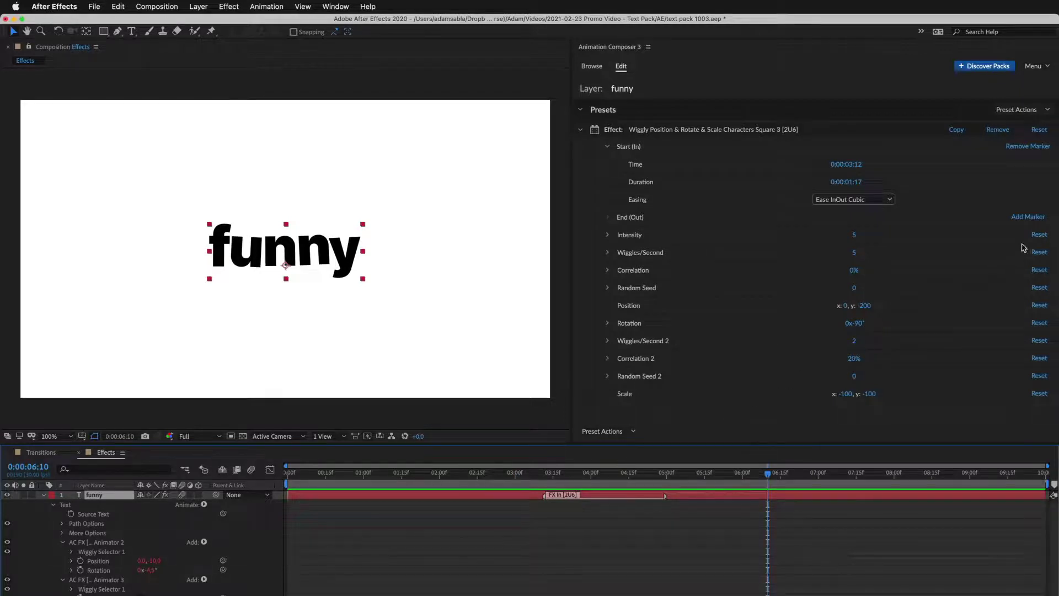
click(1041, 217)
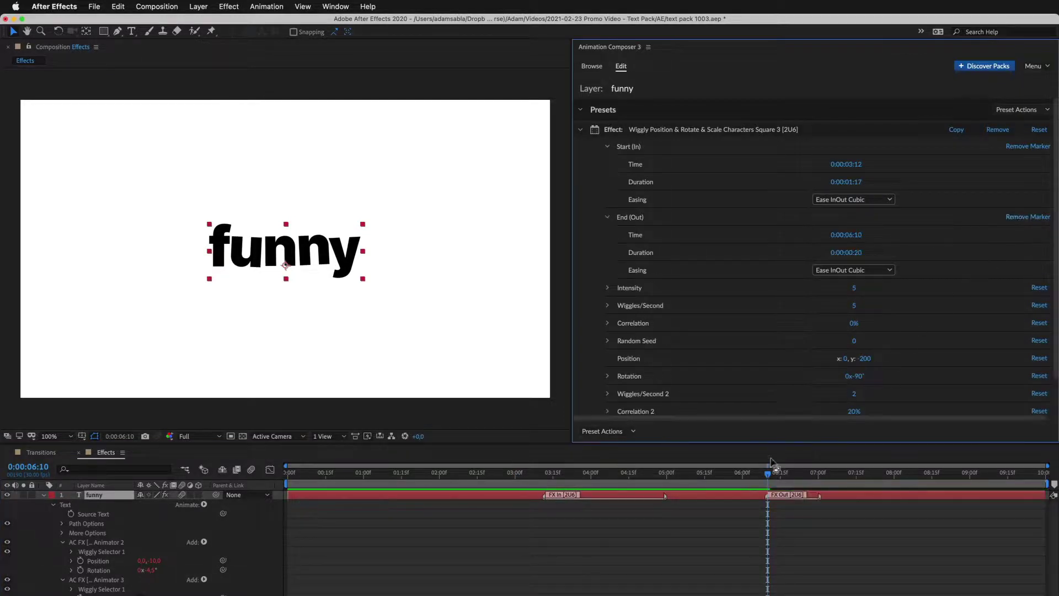
drag(758, 477, 709, 484)
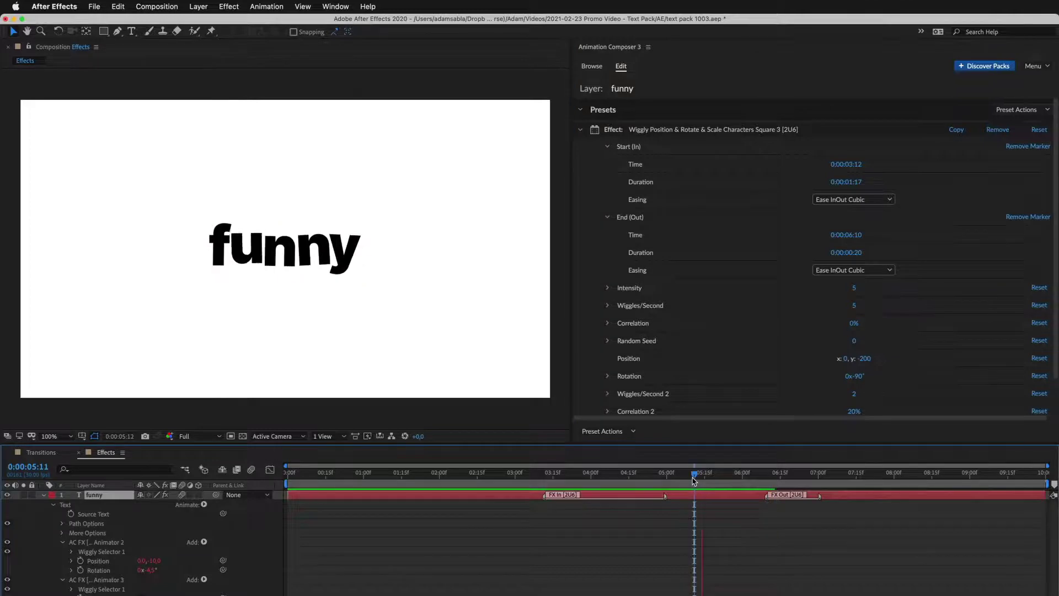